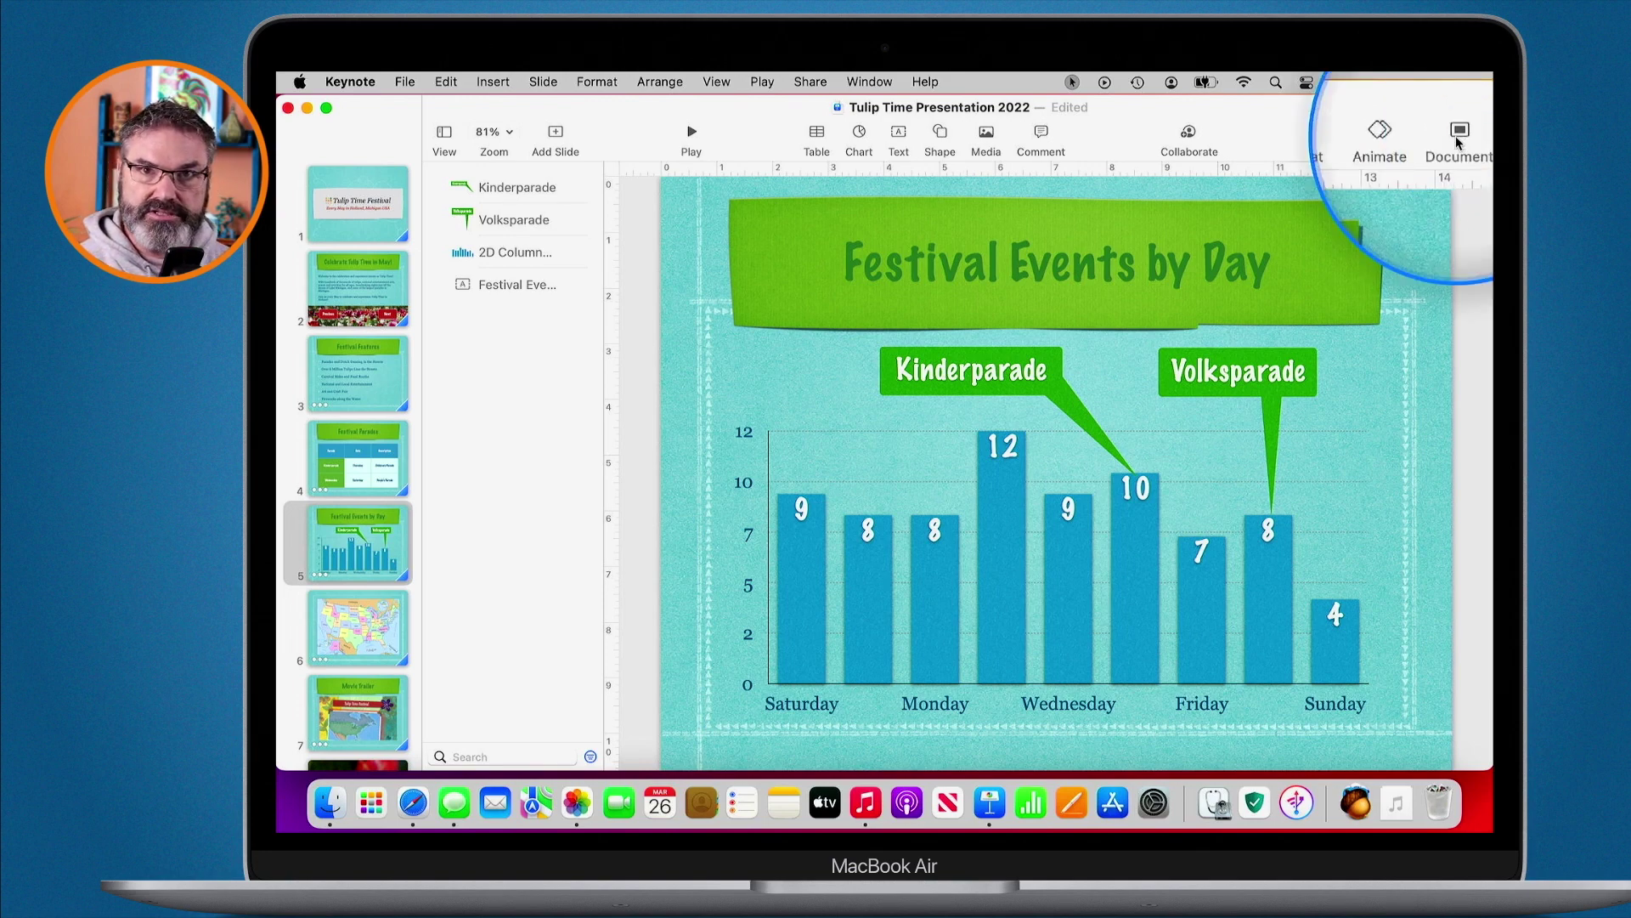
Step: Select slide 1, Tulip Time Festival, and open the slideshow recorder from the Document Audio settings
click(1459, 135)
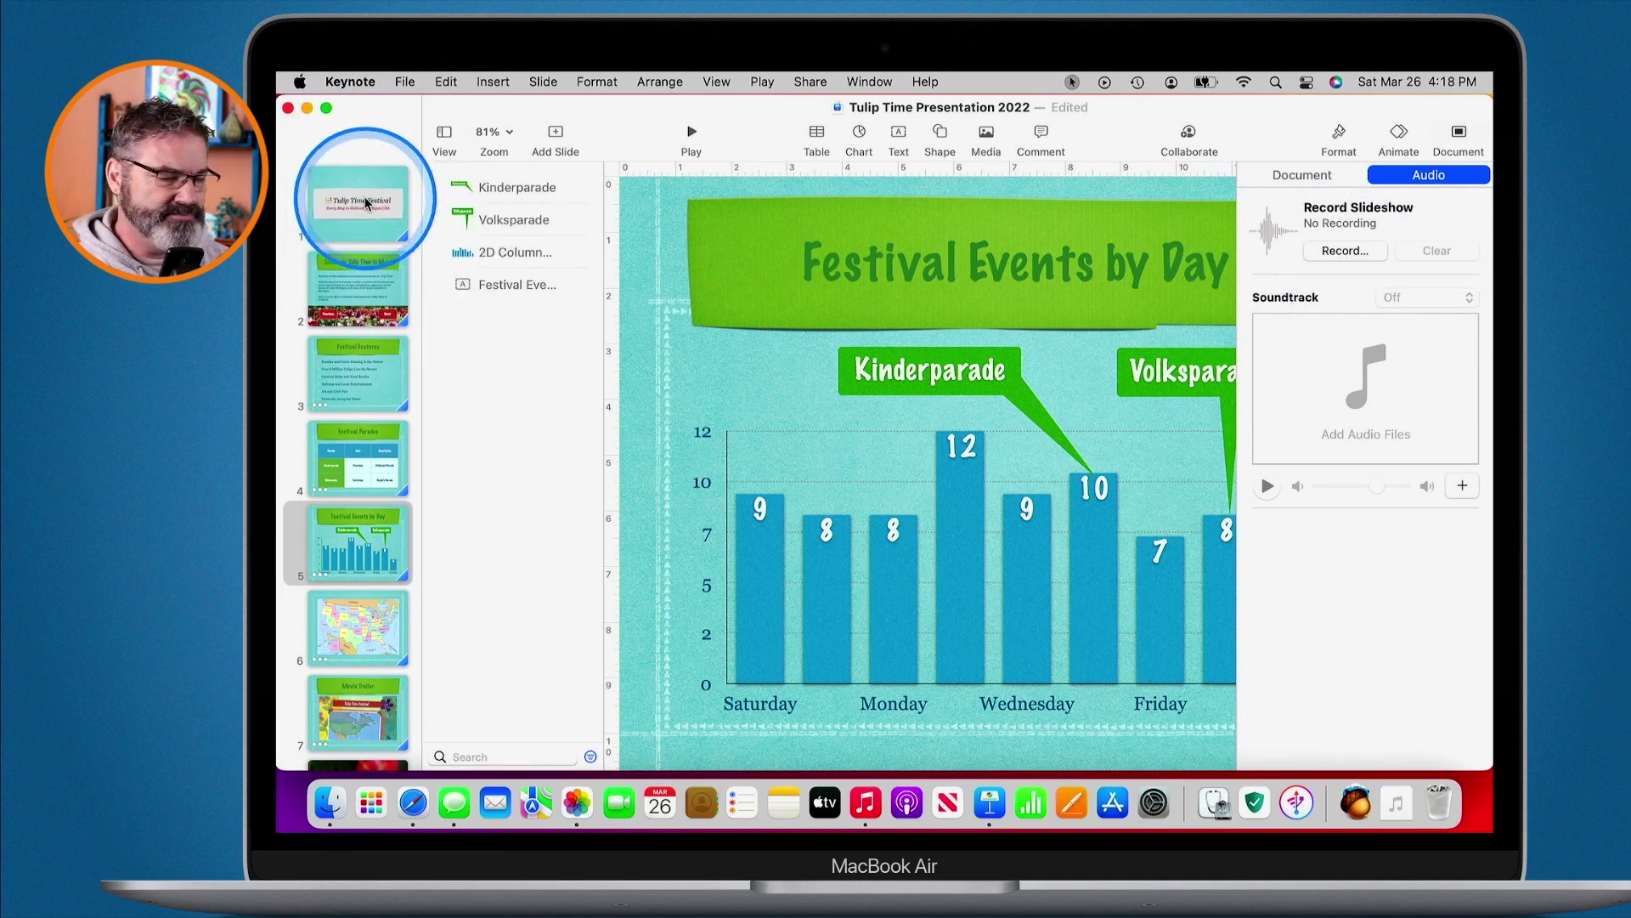
click(361, 202)
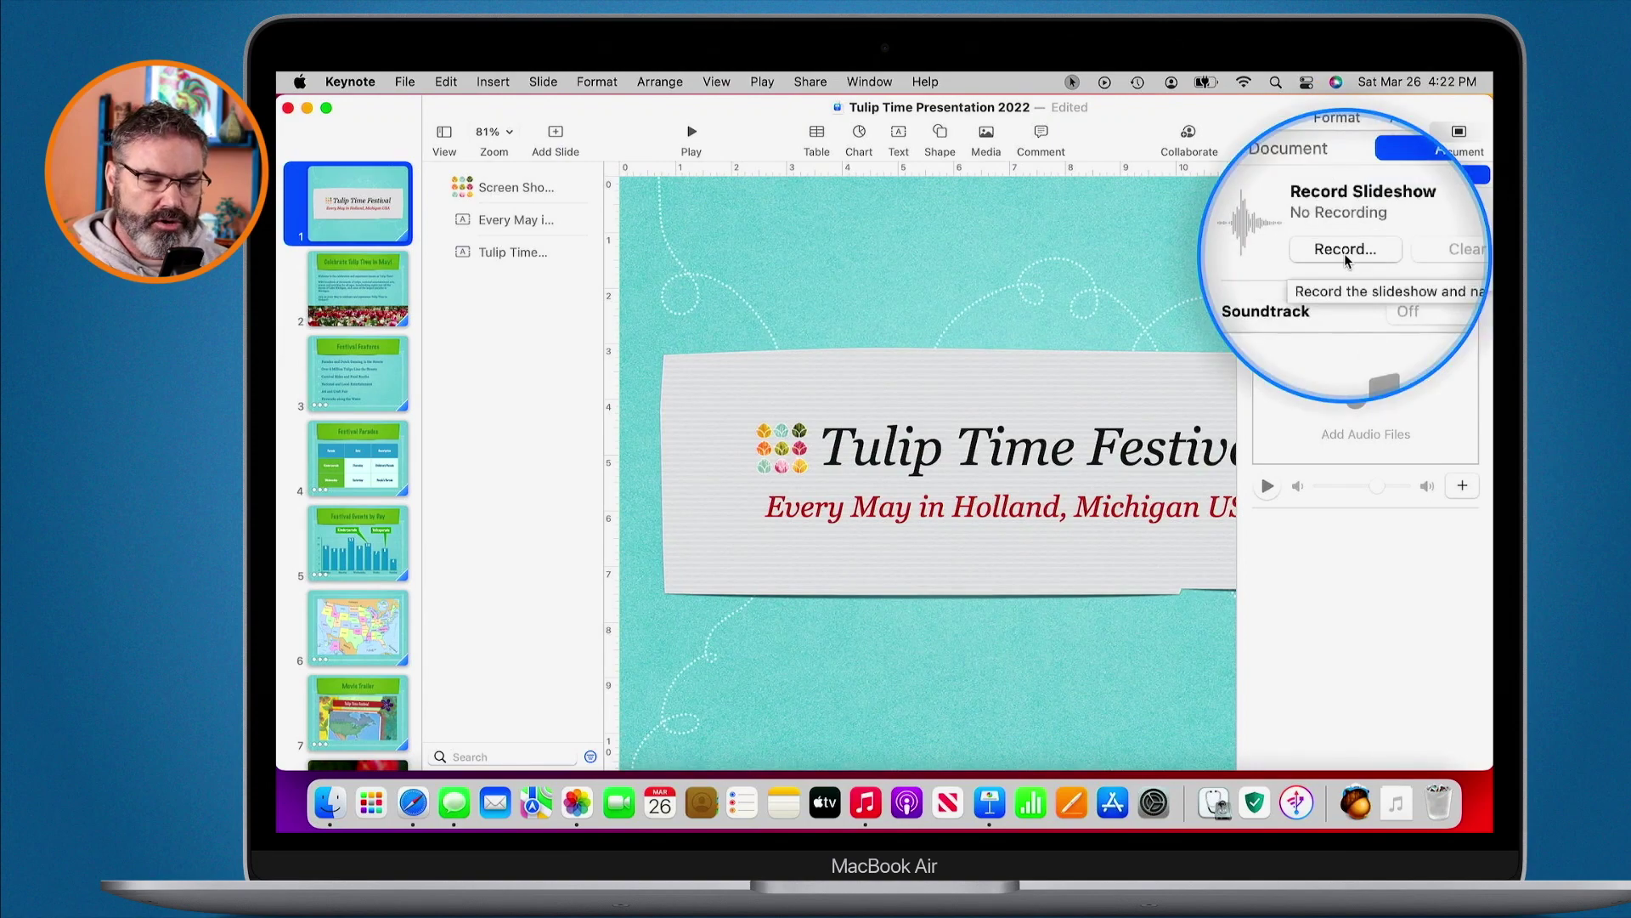
click(1346, 250)
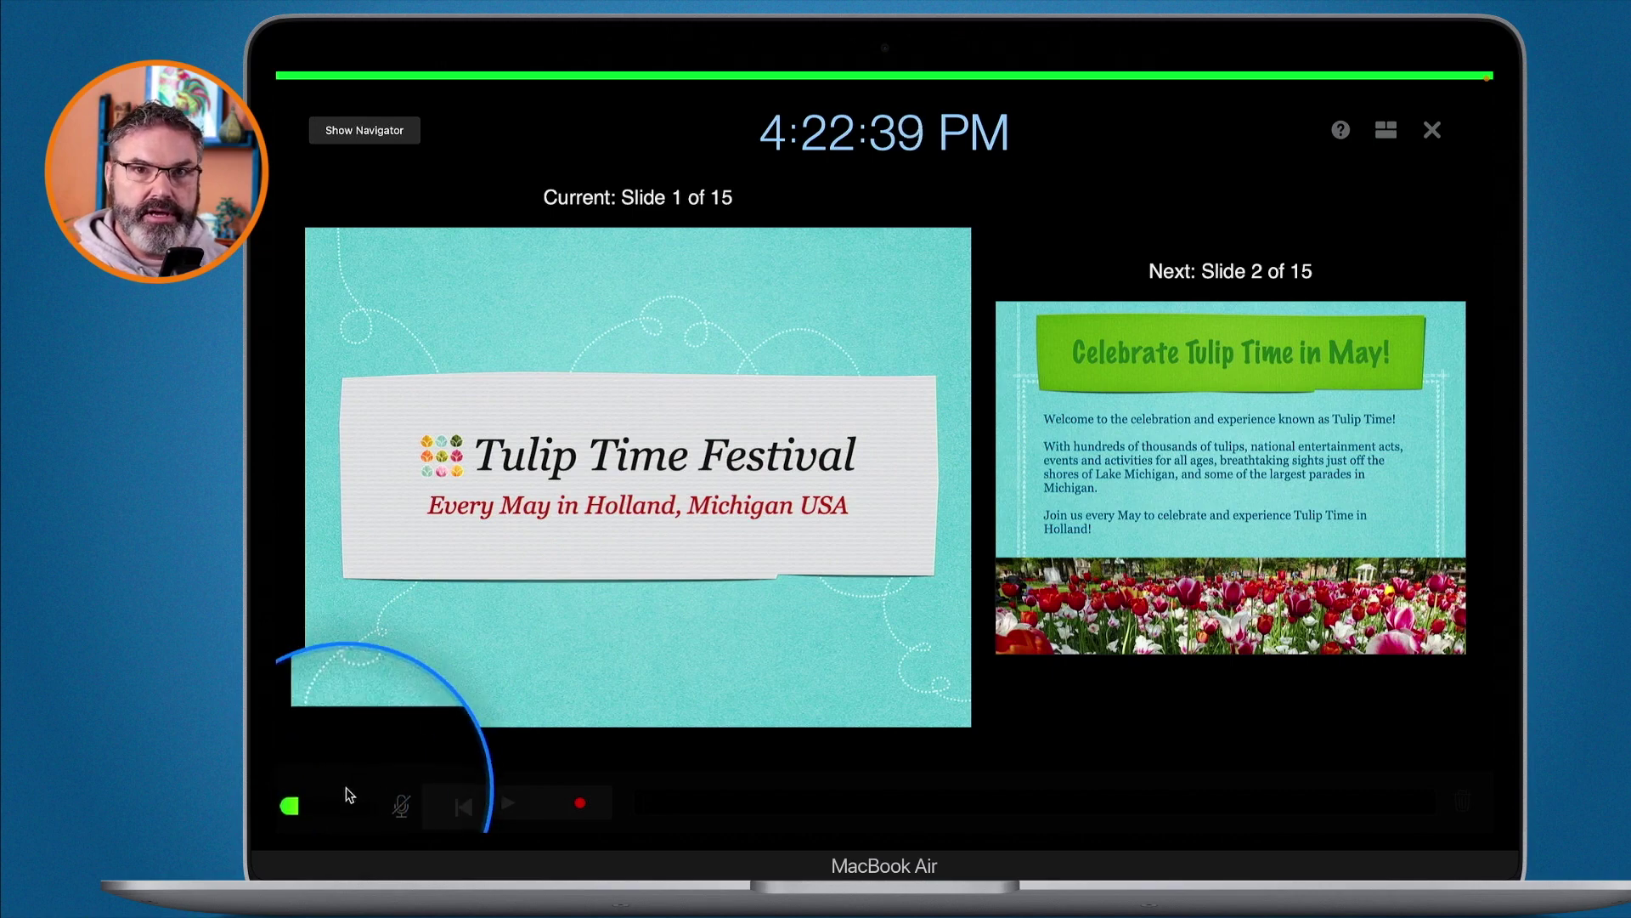
click(580, 803)
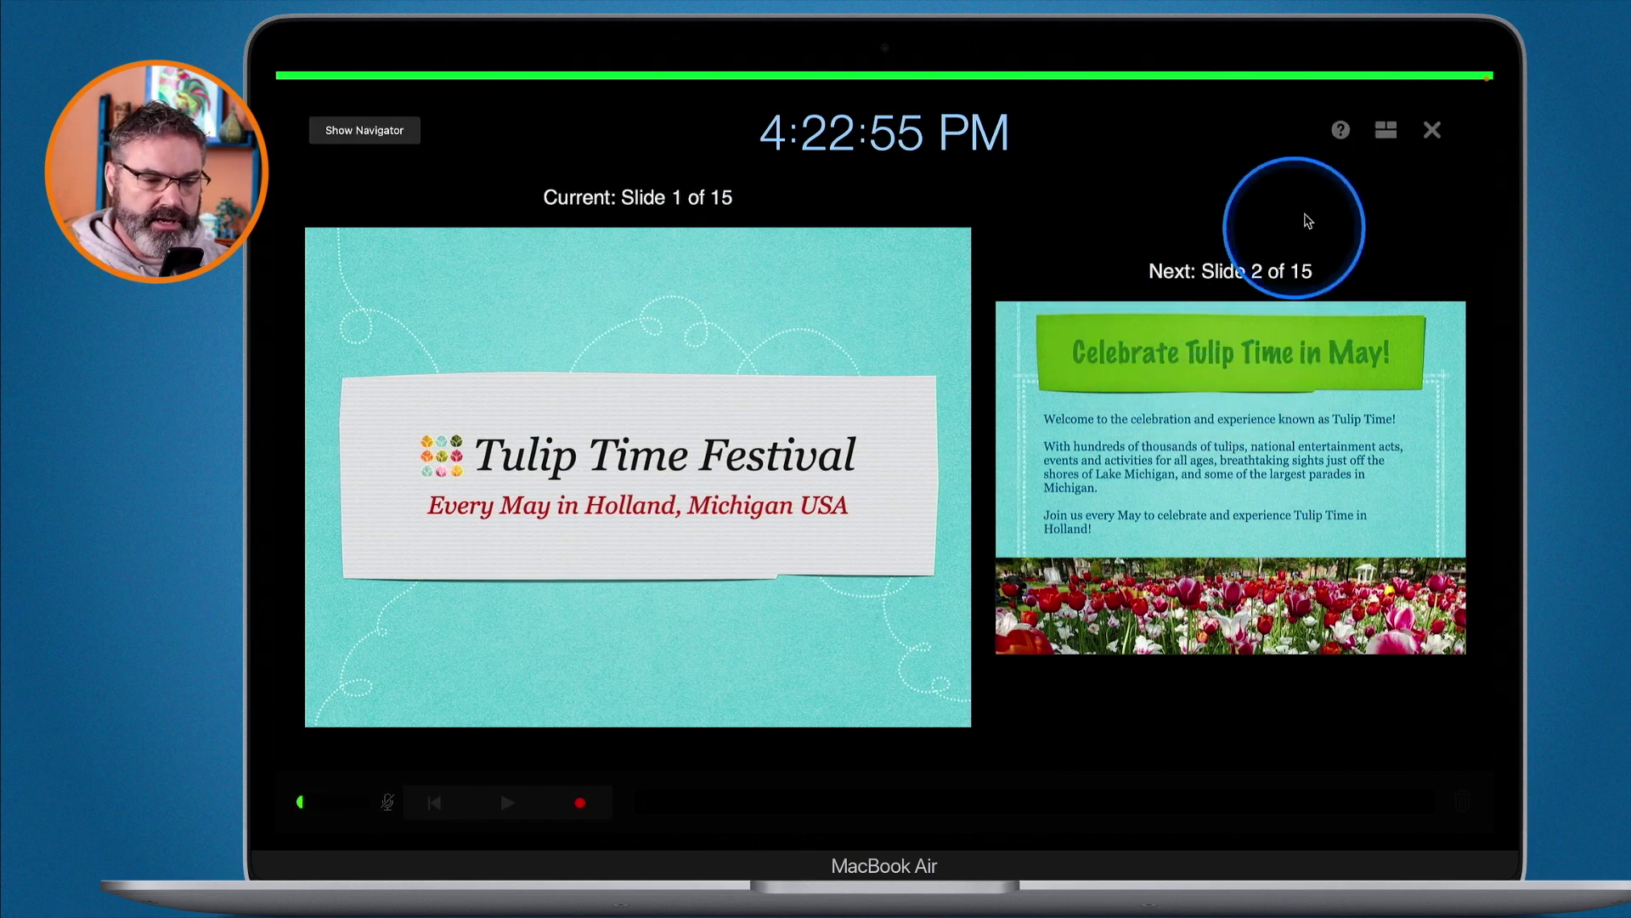
click(1385, 129)
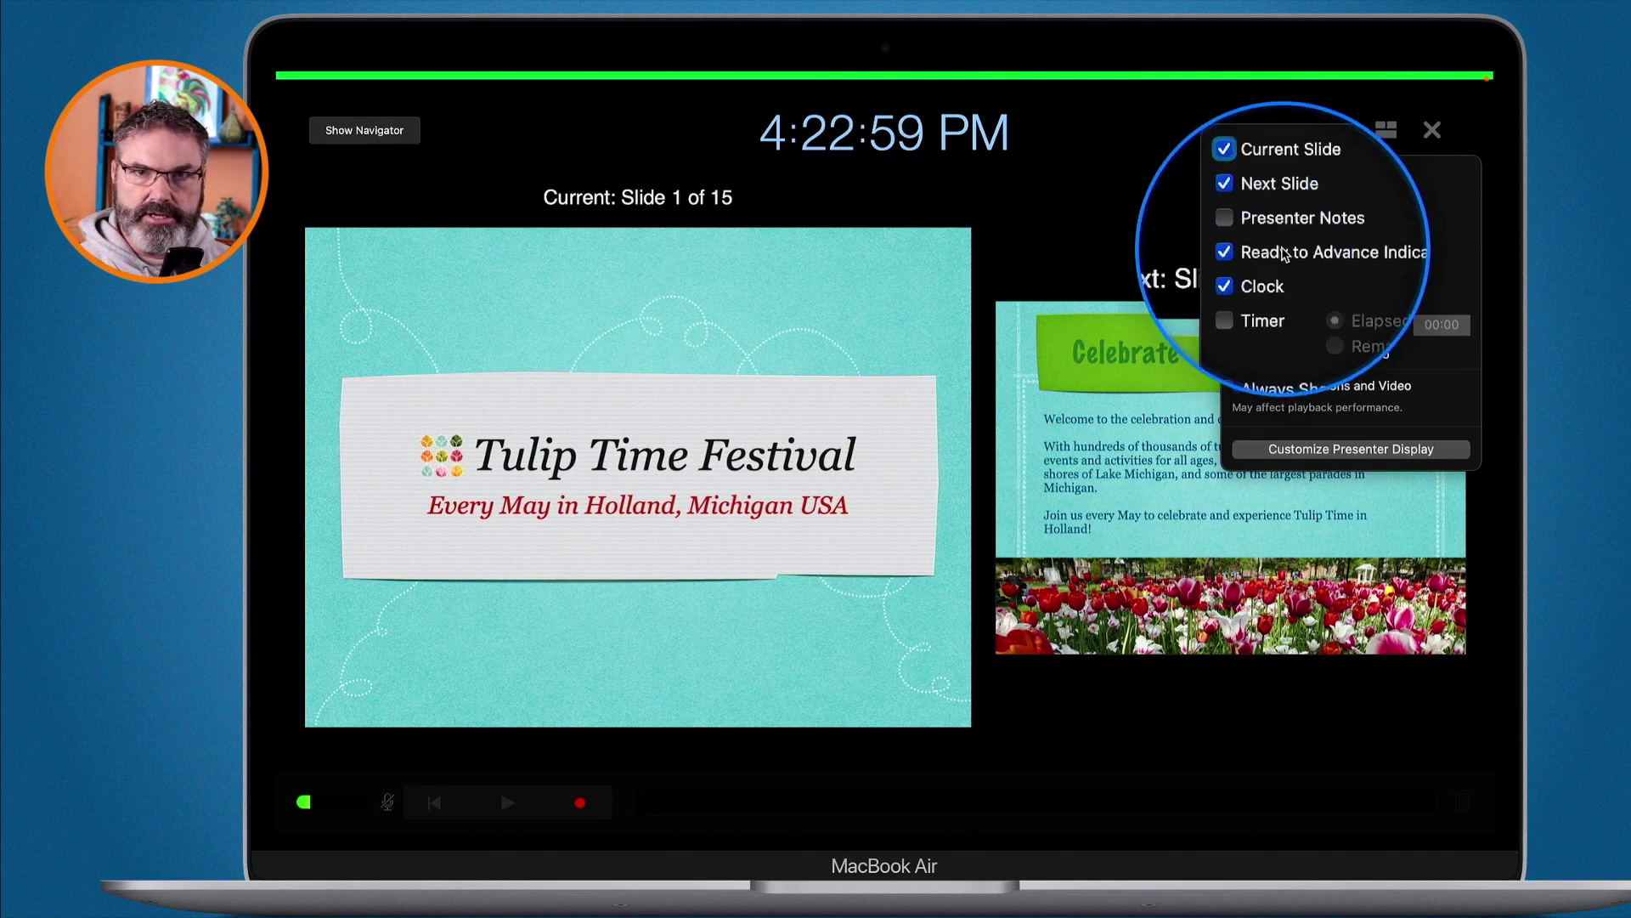
click(1116, 196)
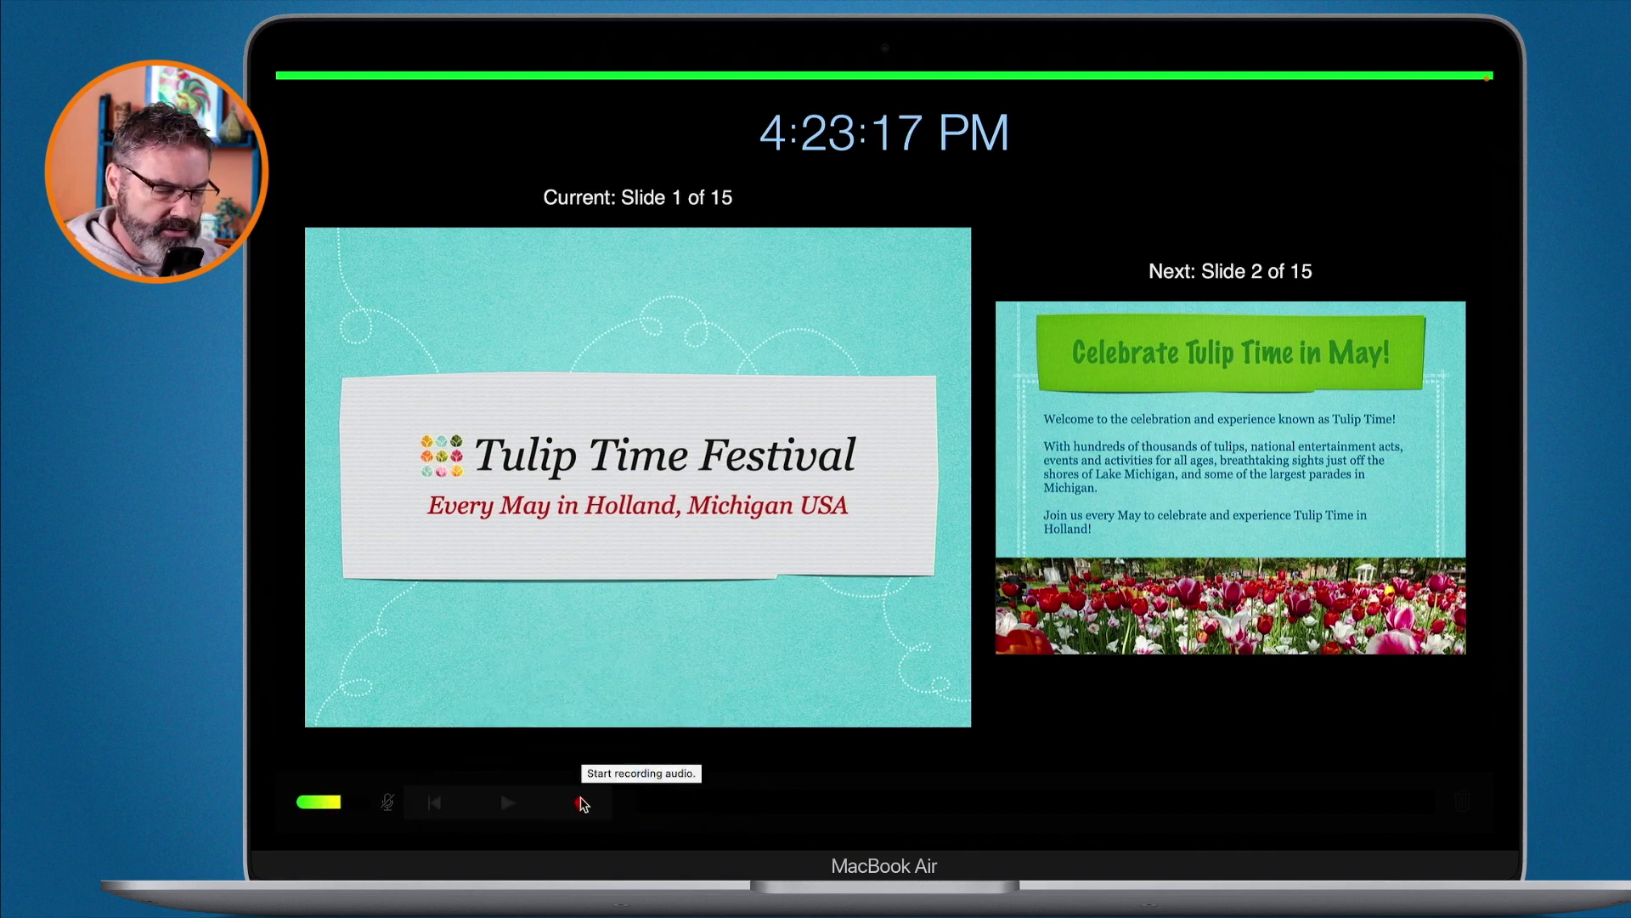
Step: Start recording and narrate through Celebrate Tulip Time in May and all six Festival Features bullets
click(581, 803)
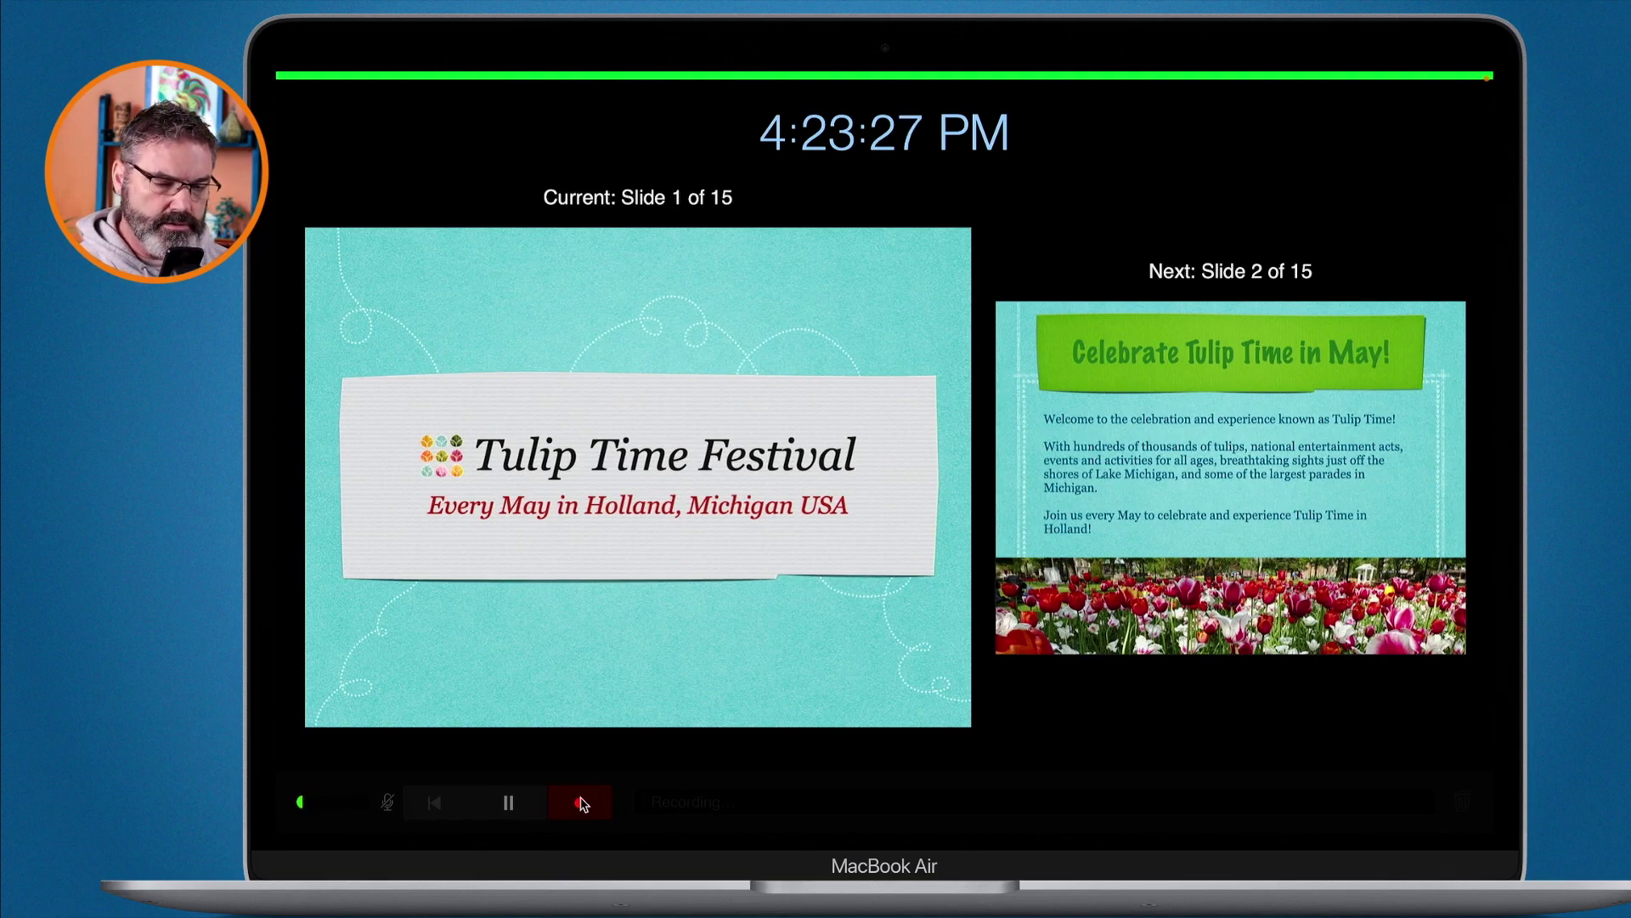
key(Right)
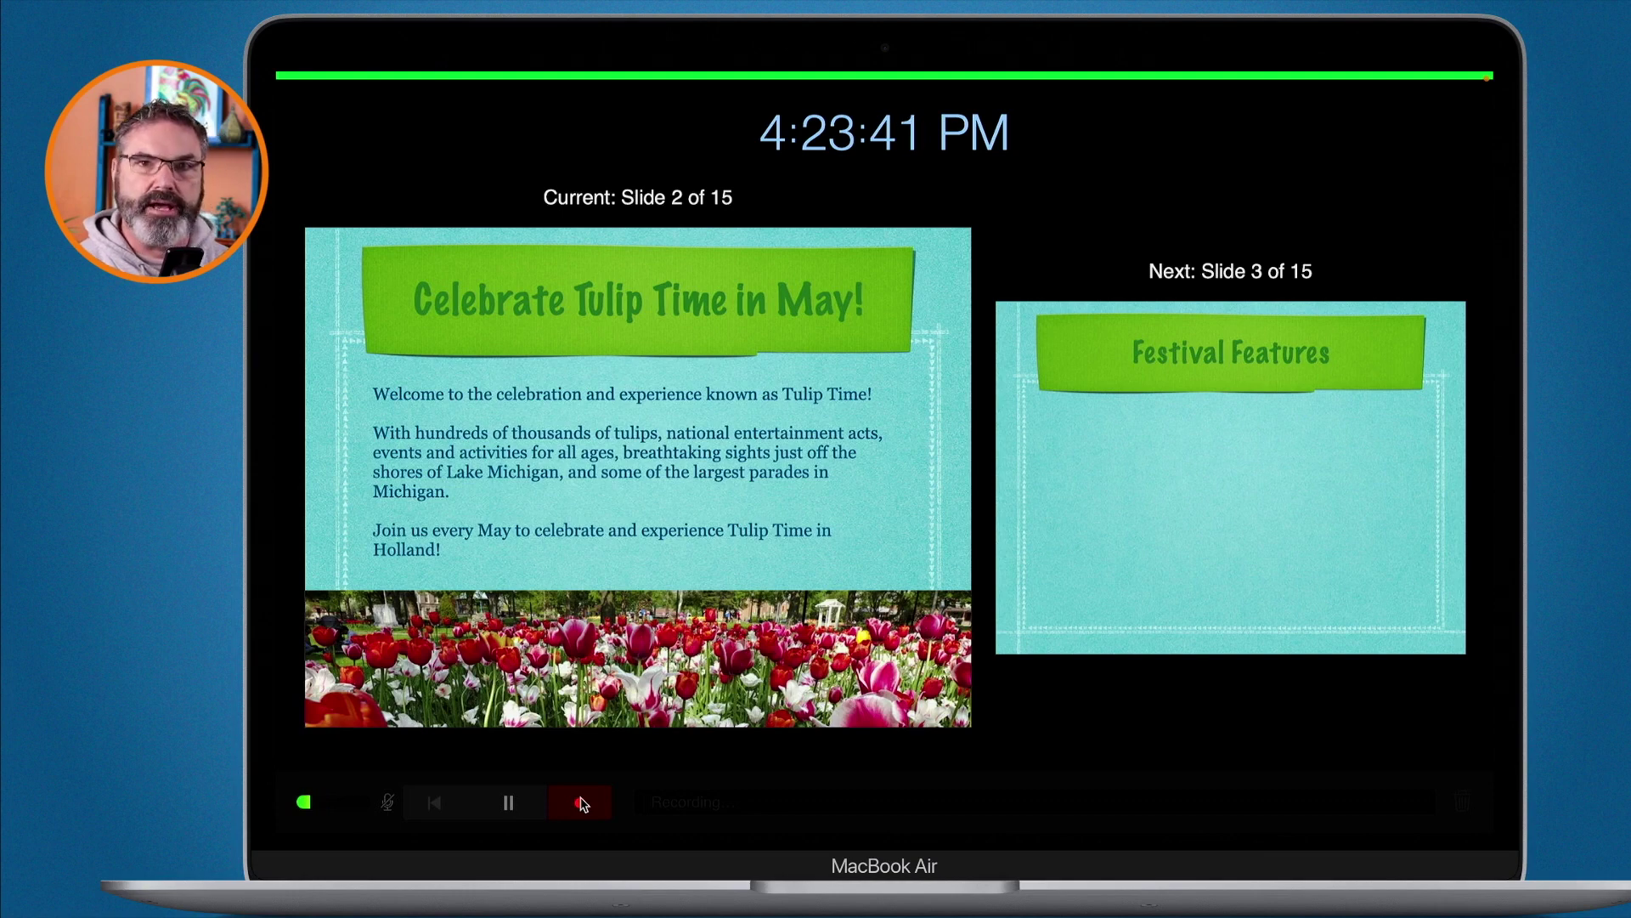
key(Right)
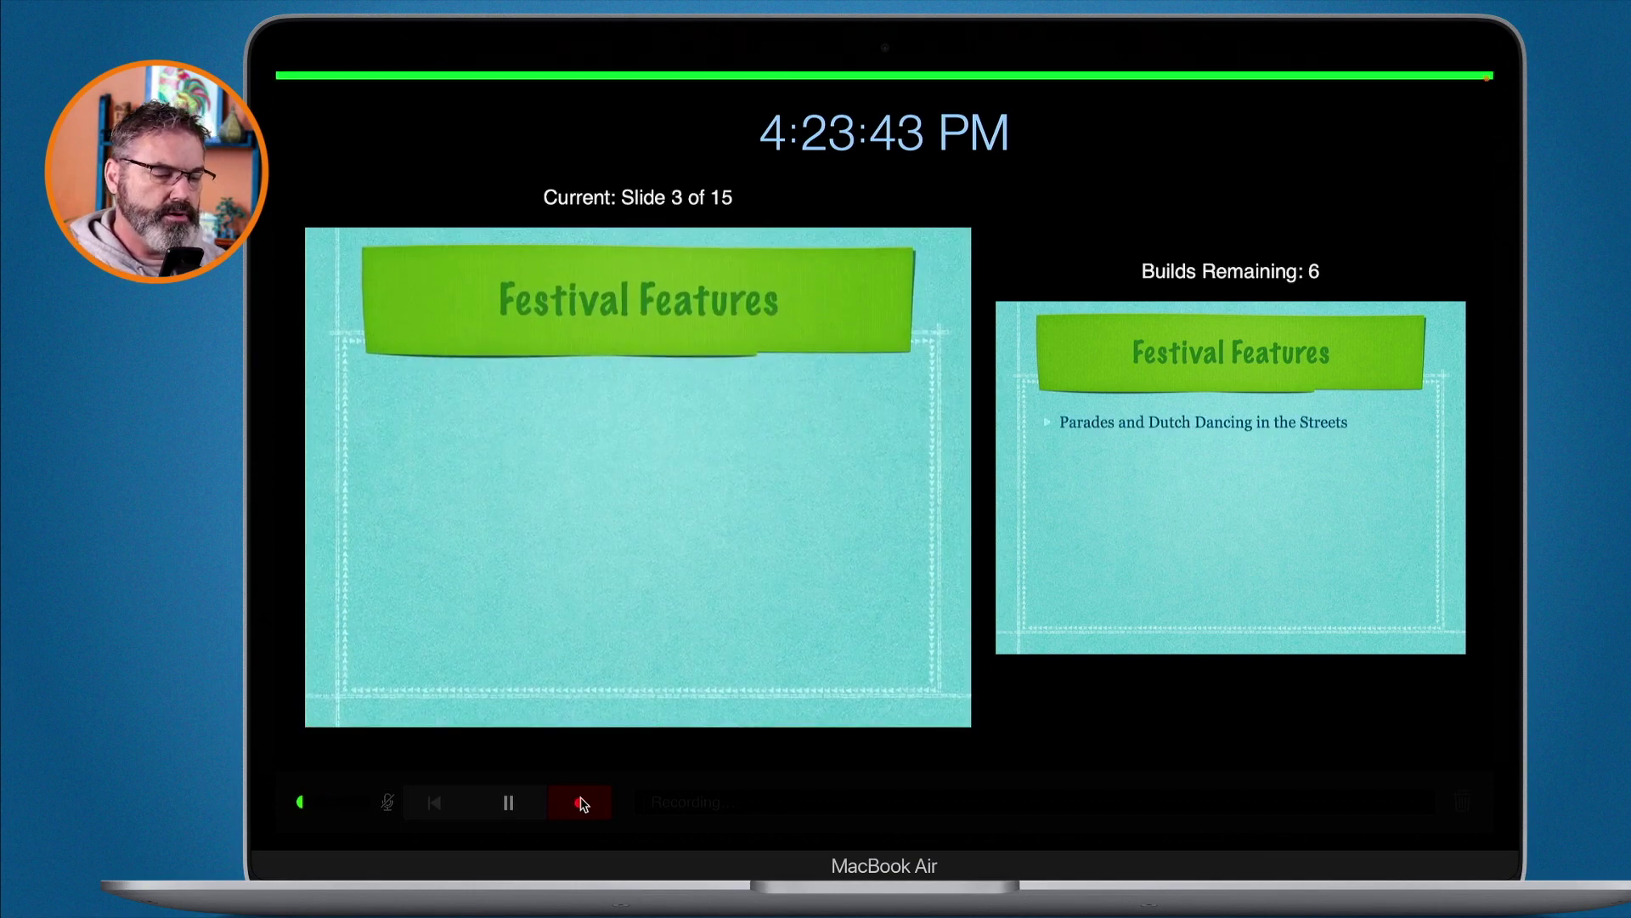
key(Right)
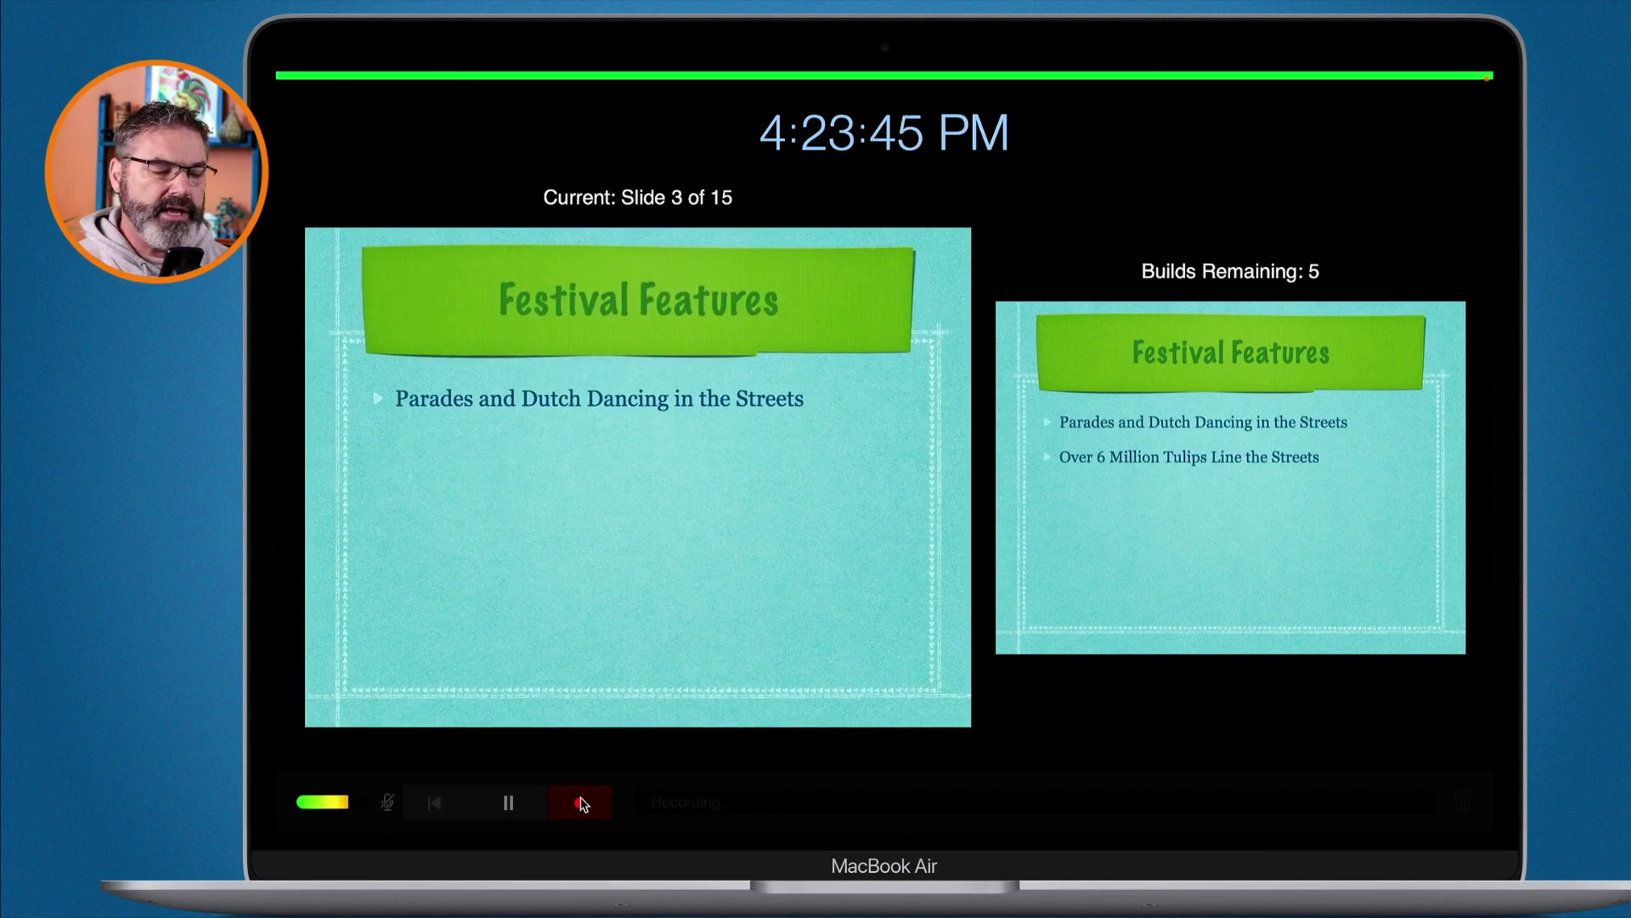
key(Right)
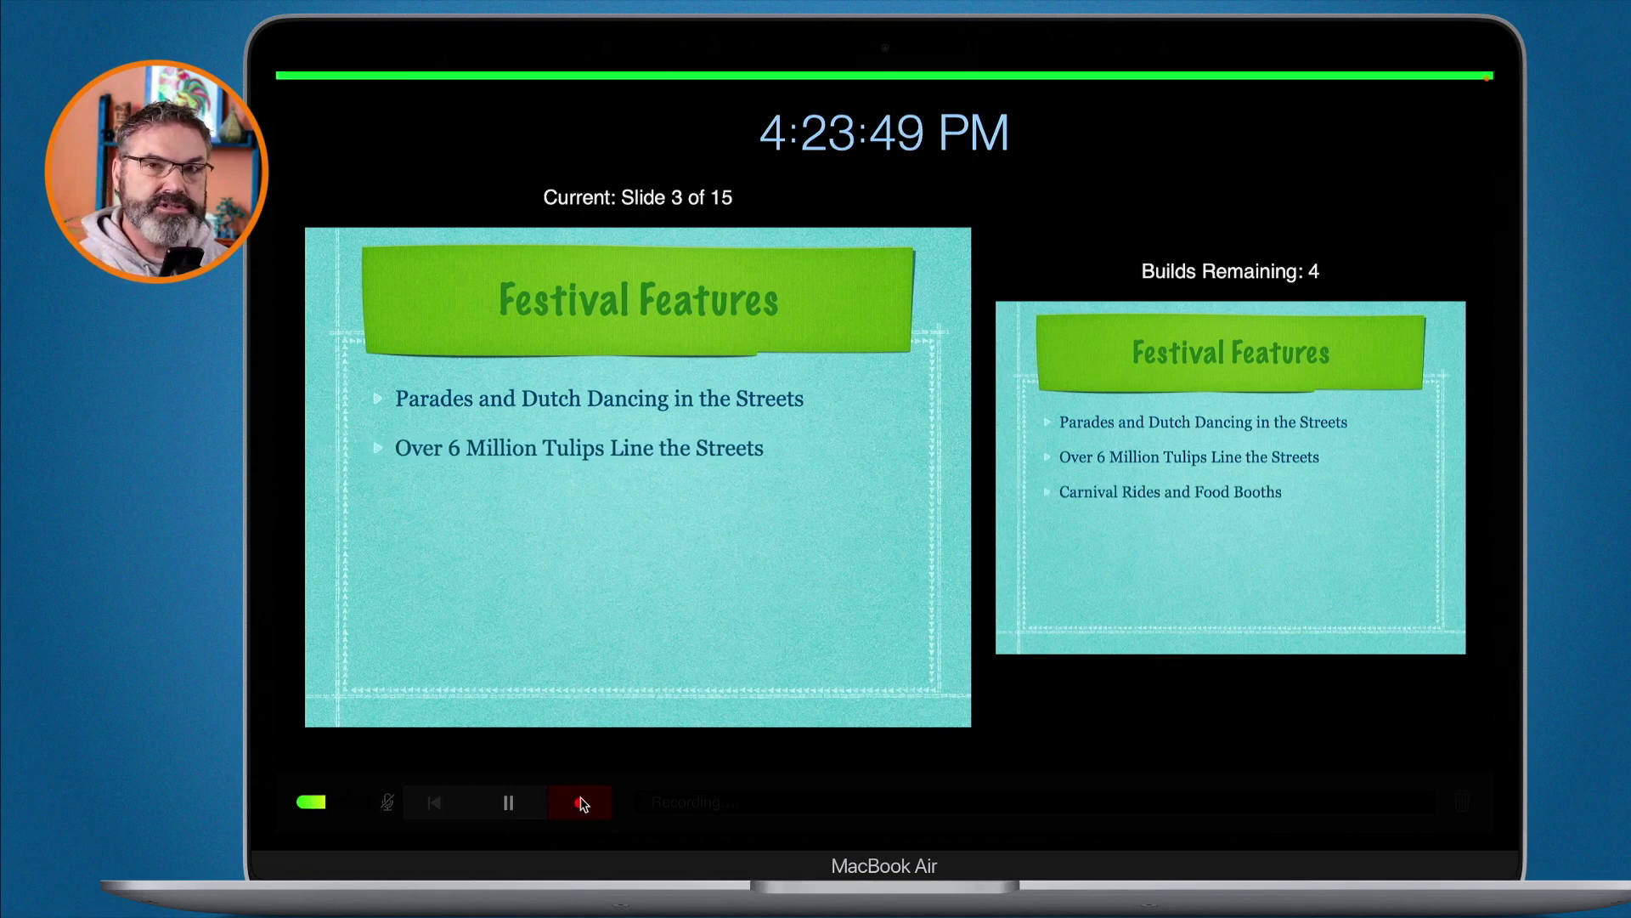
key(Right)
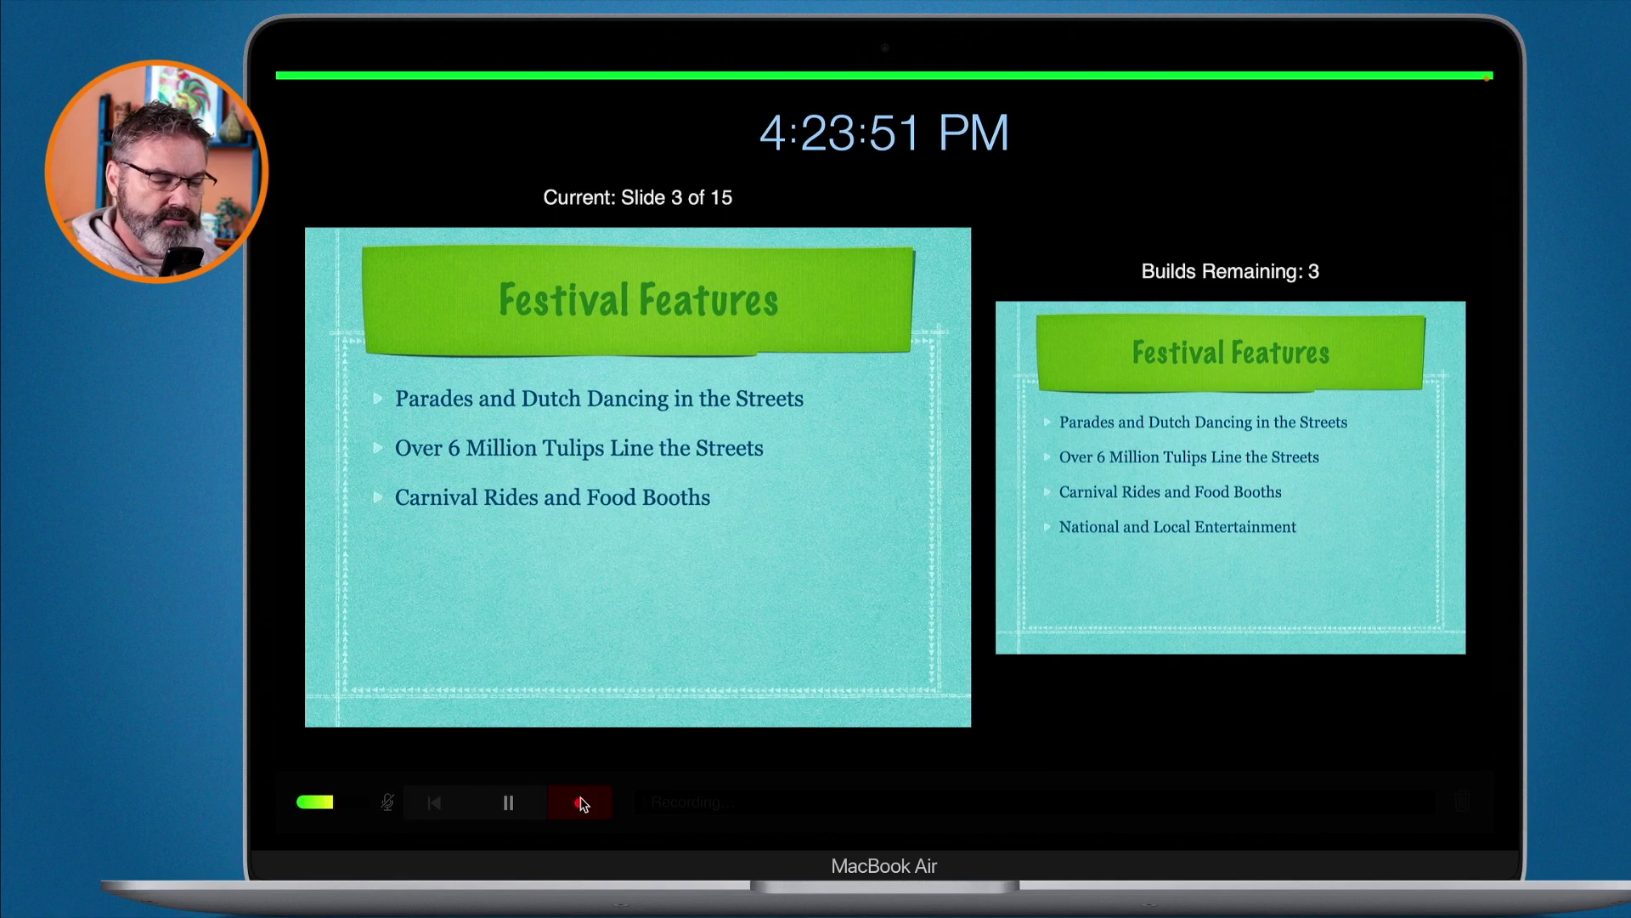
key(Right)
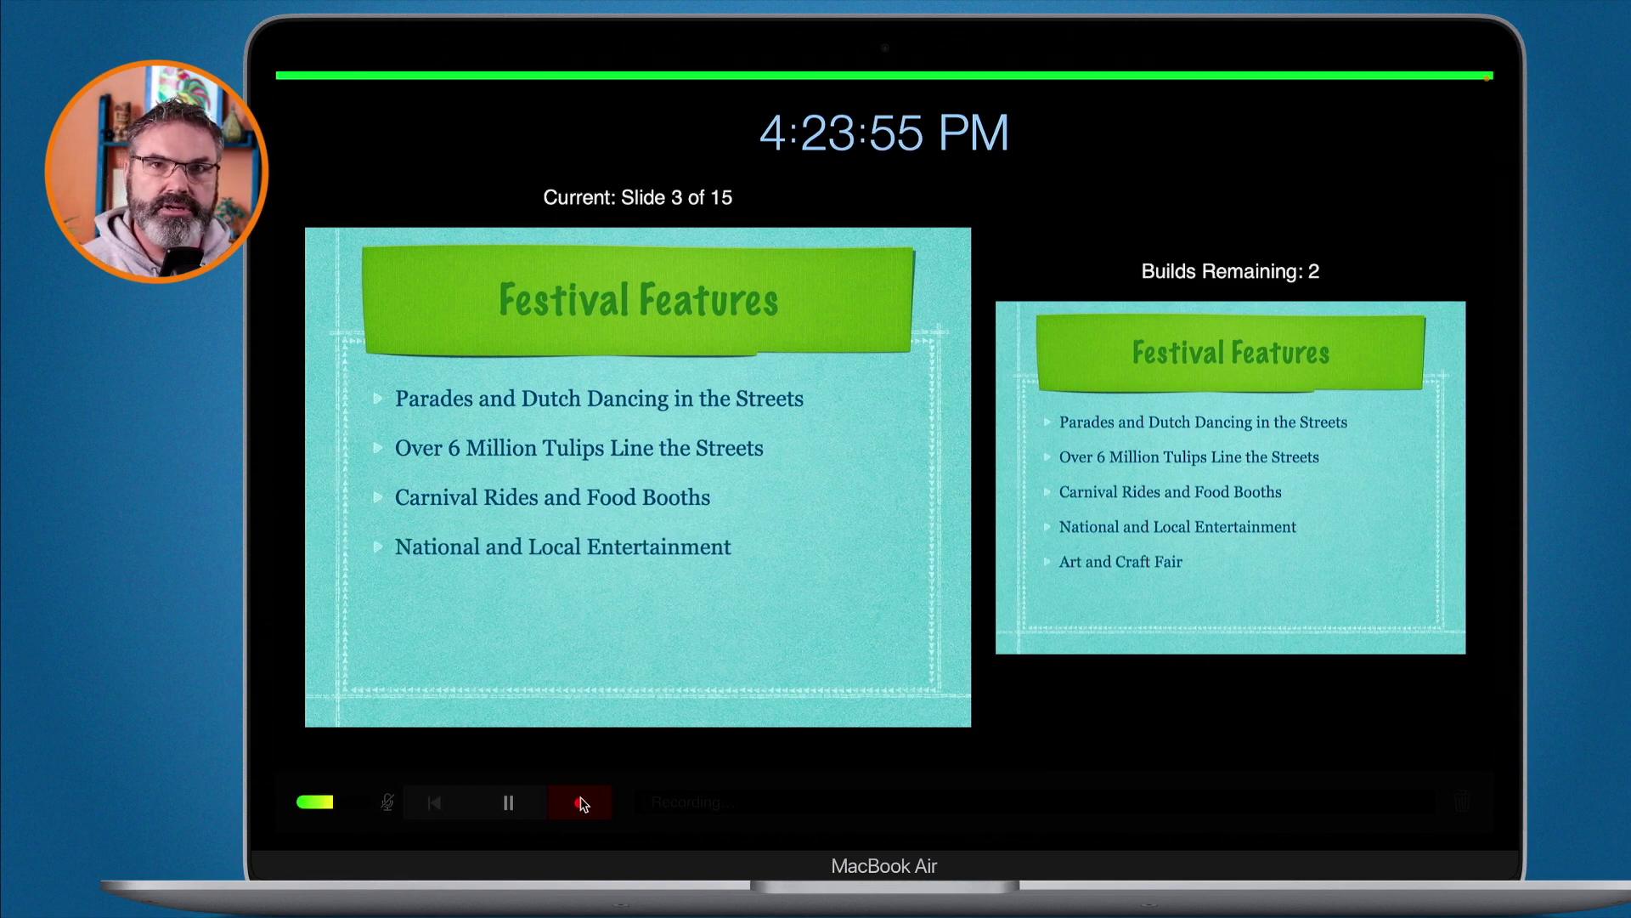
key(Right)
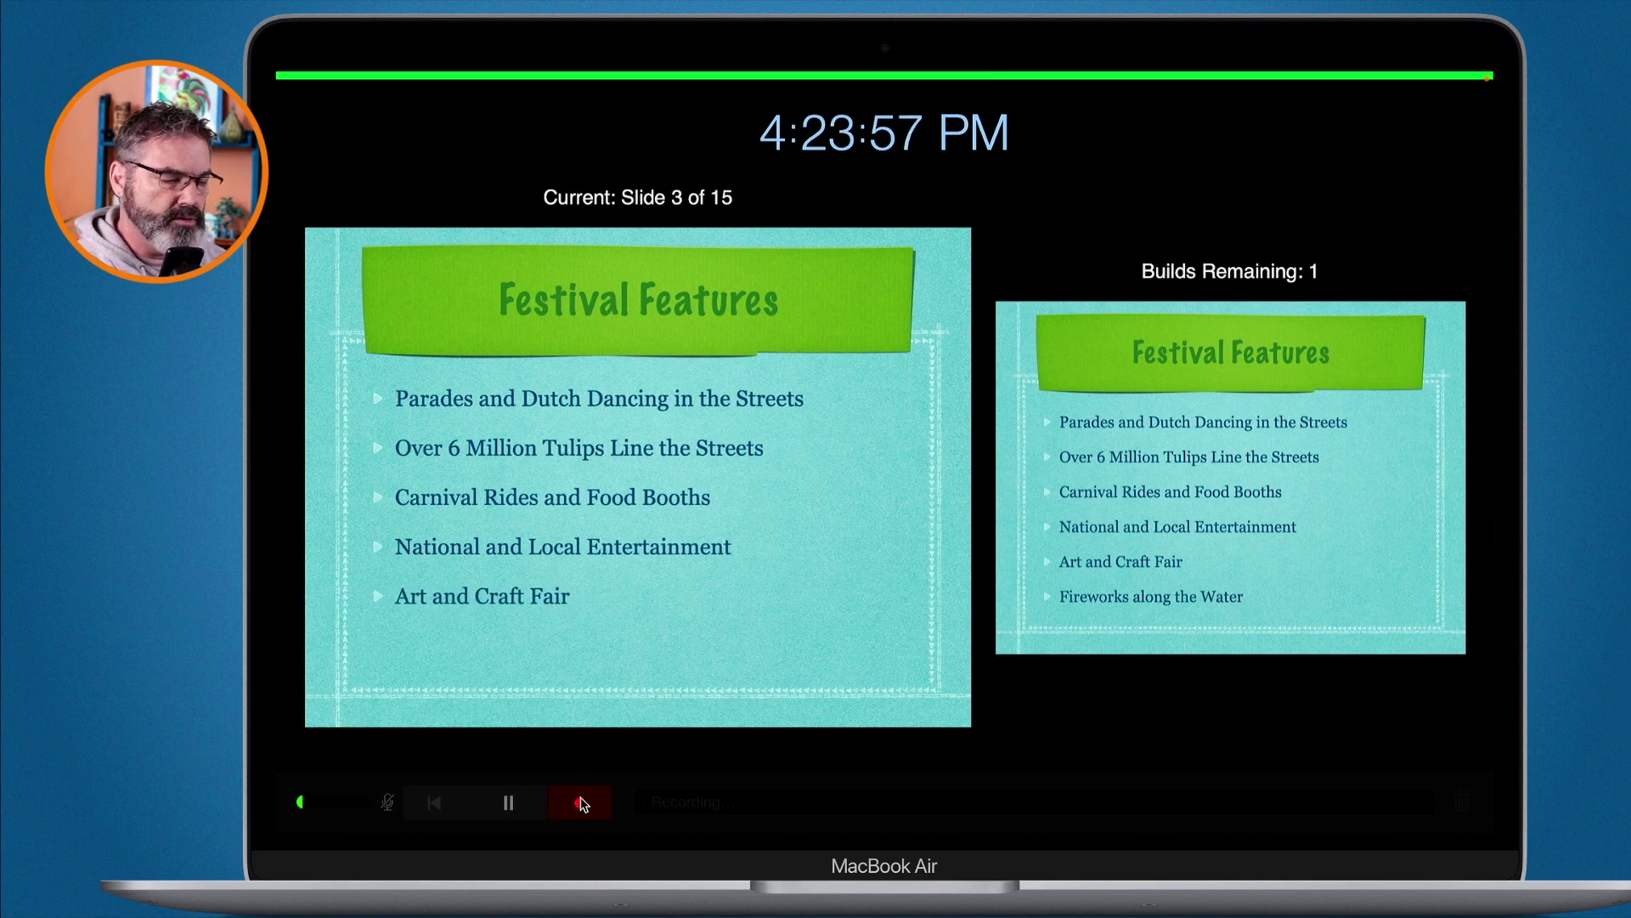
key(Right)
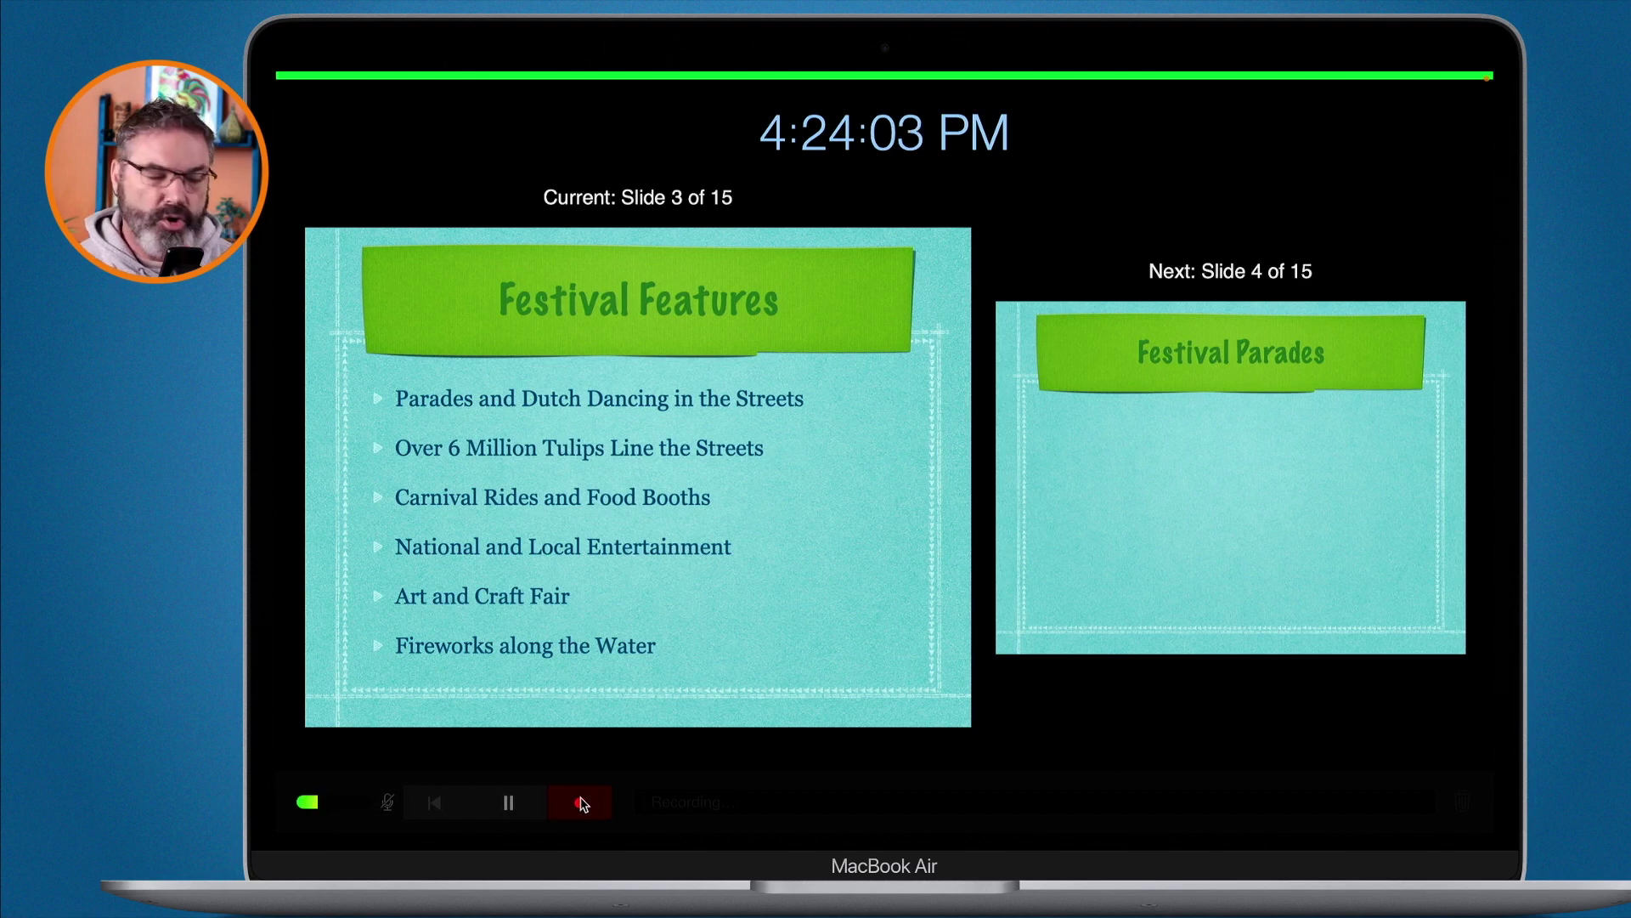
Step: Narrate the Festival Parades slide, building the header, Kinderparade and Wednesday rows, then the table exit
key(Right)
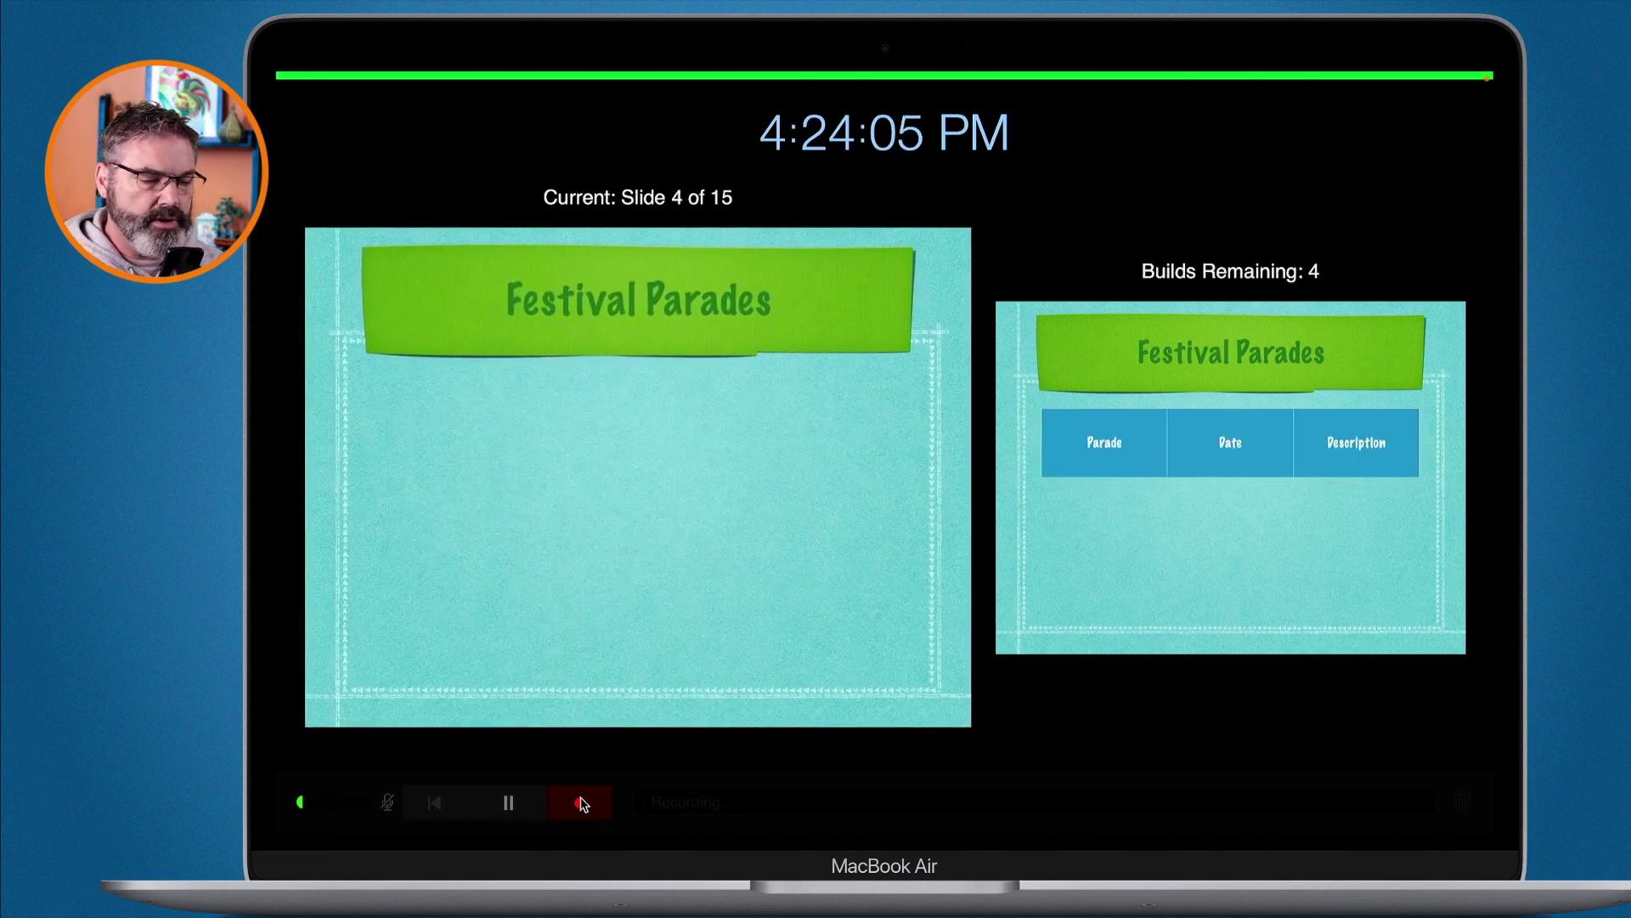
key(Right)
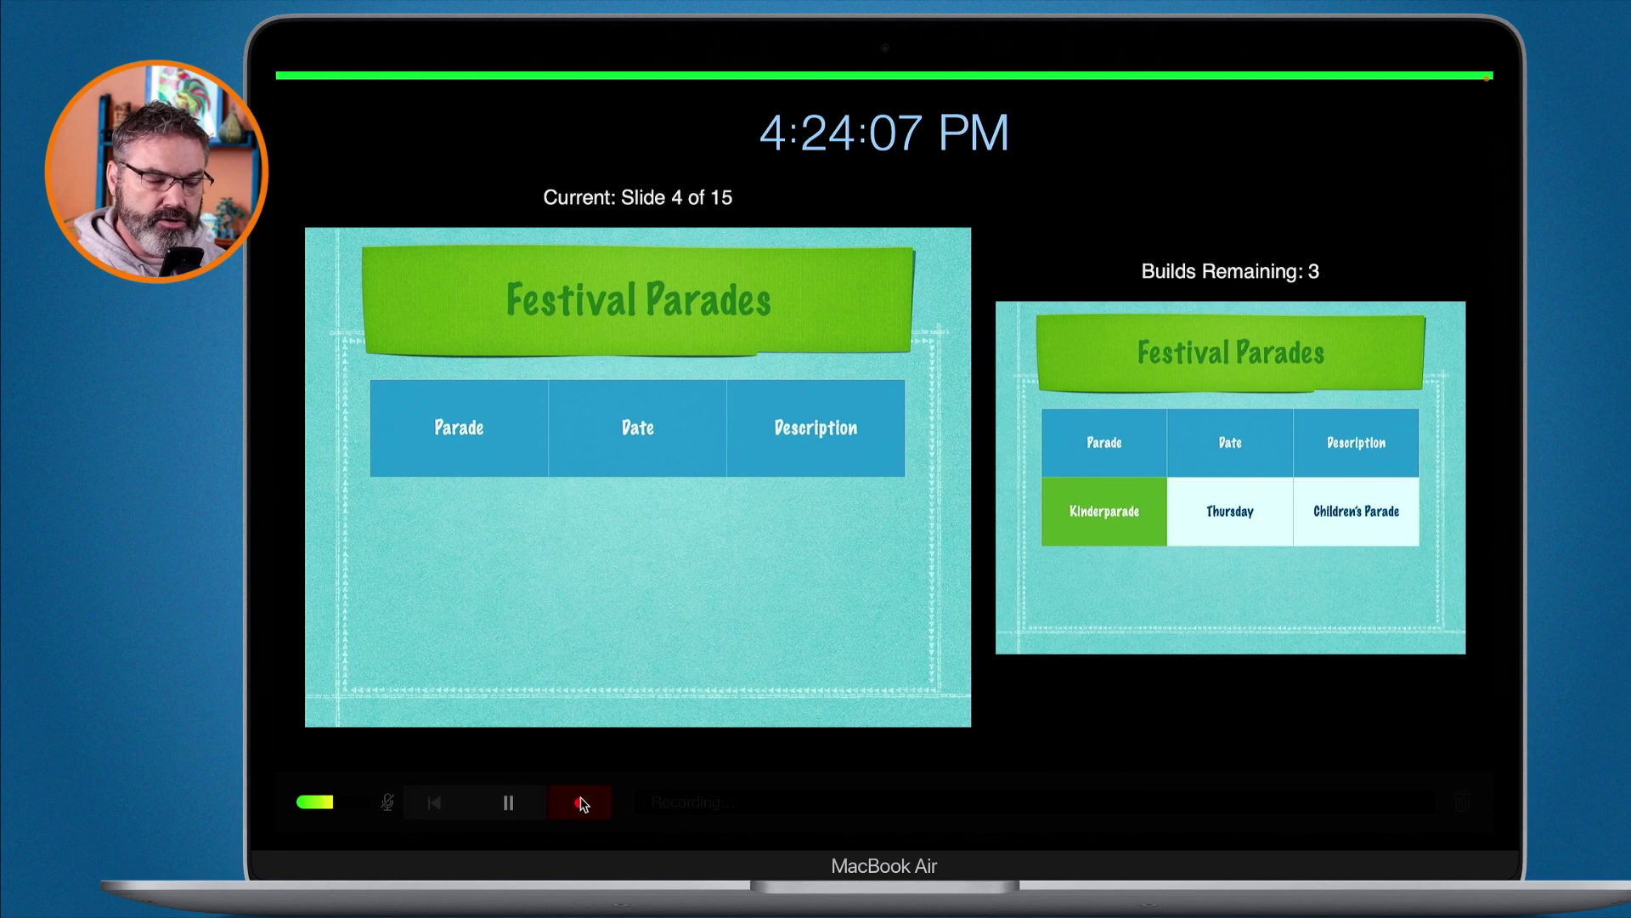
key(Right)
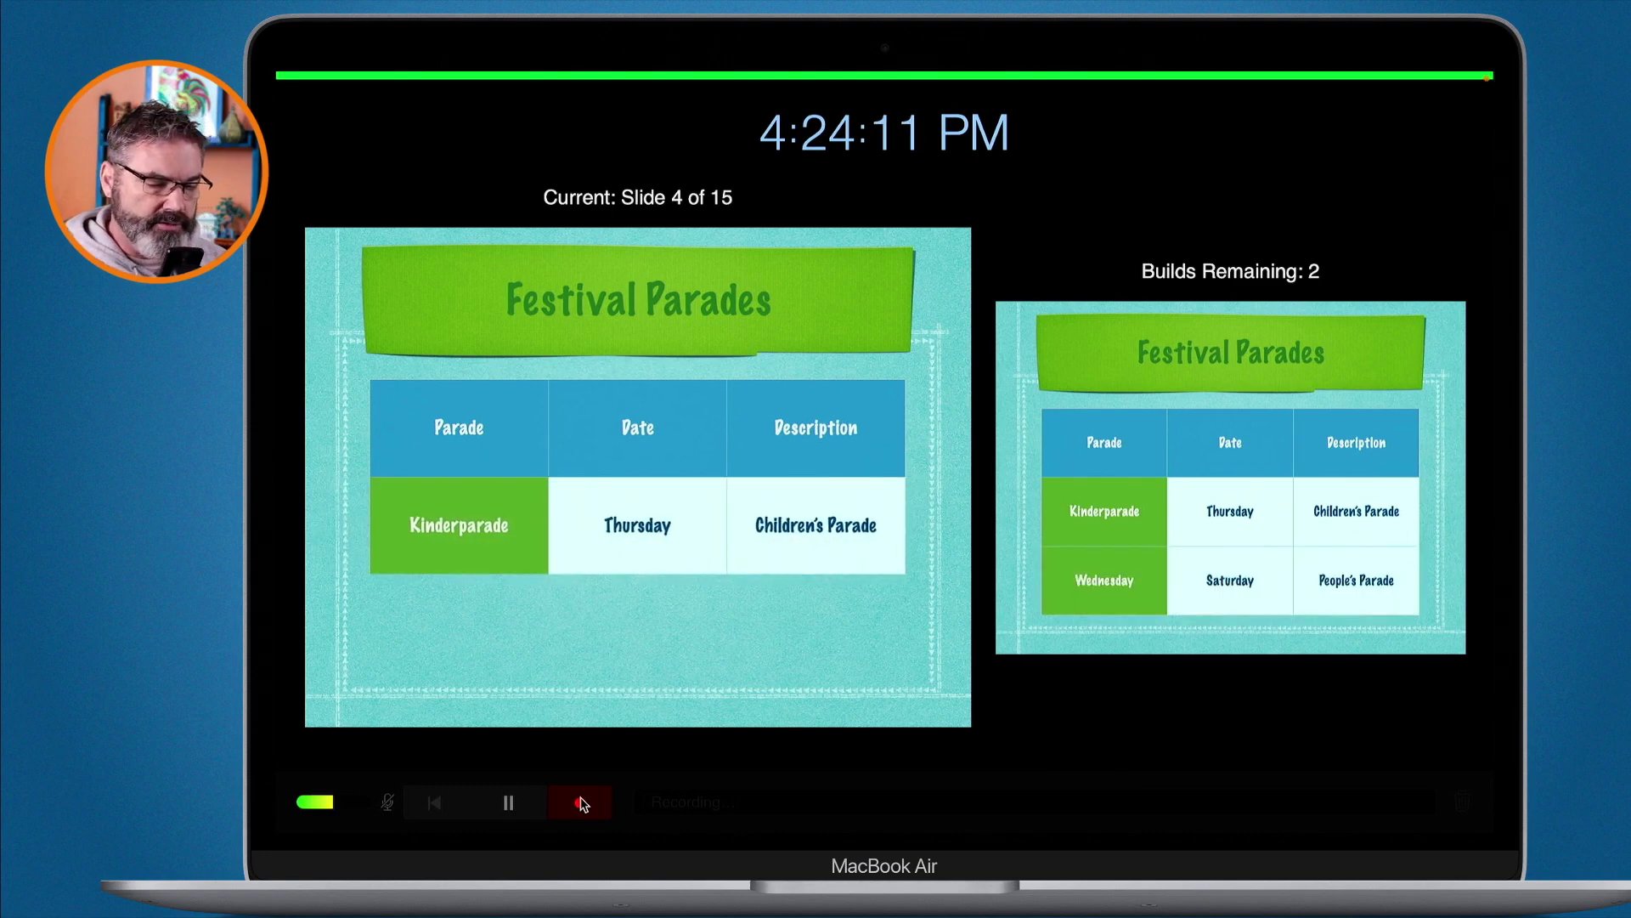
key(Right)
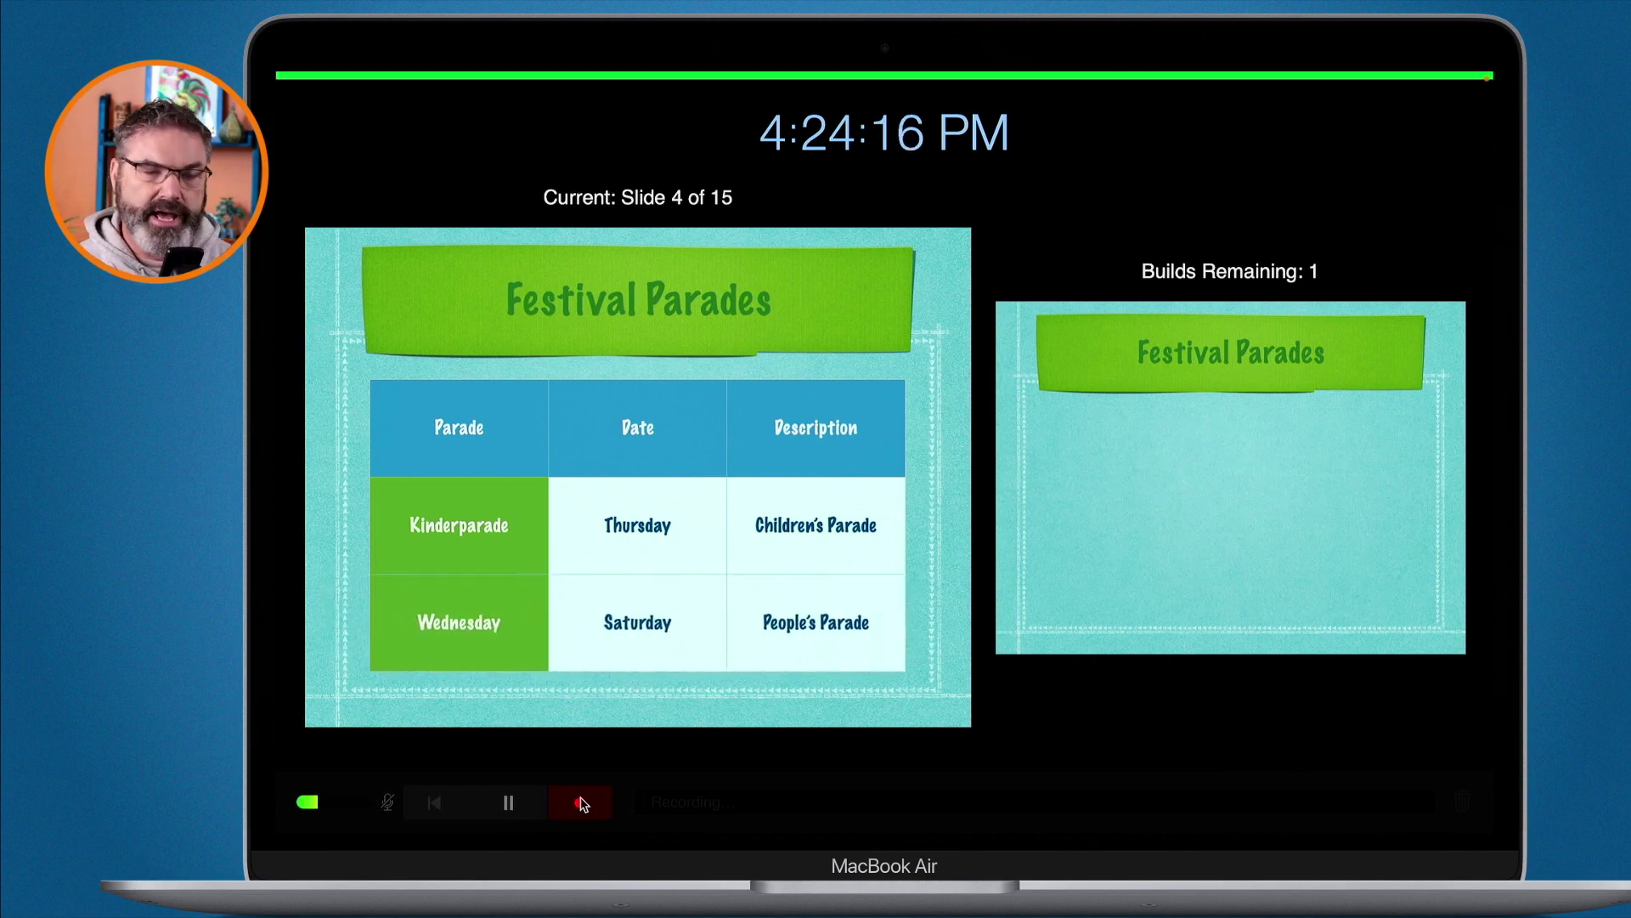
key(Right)
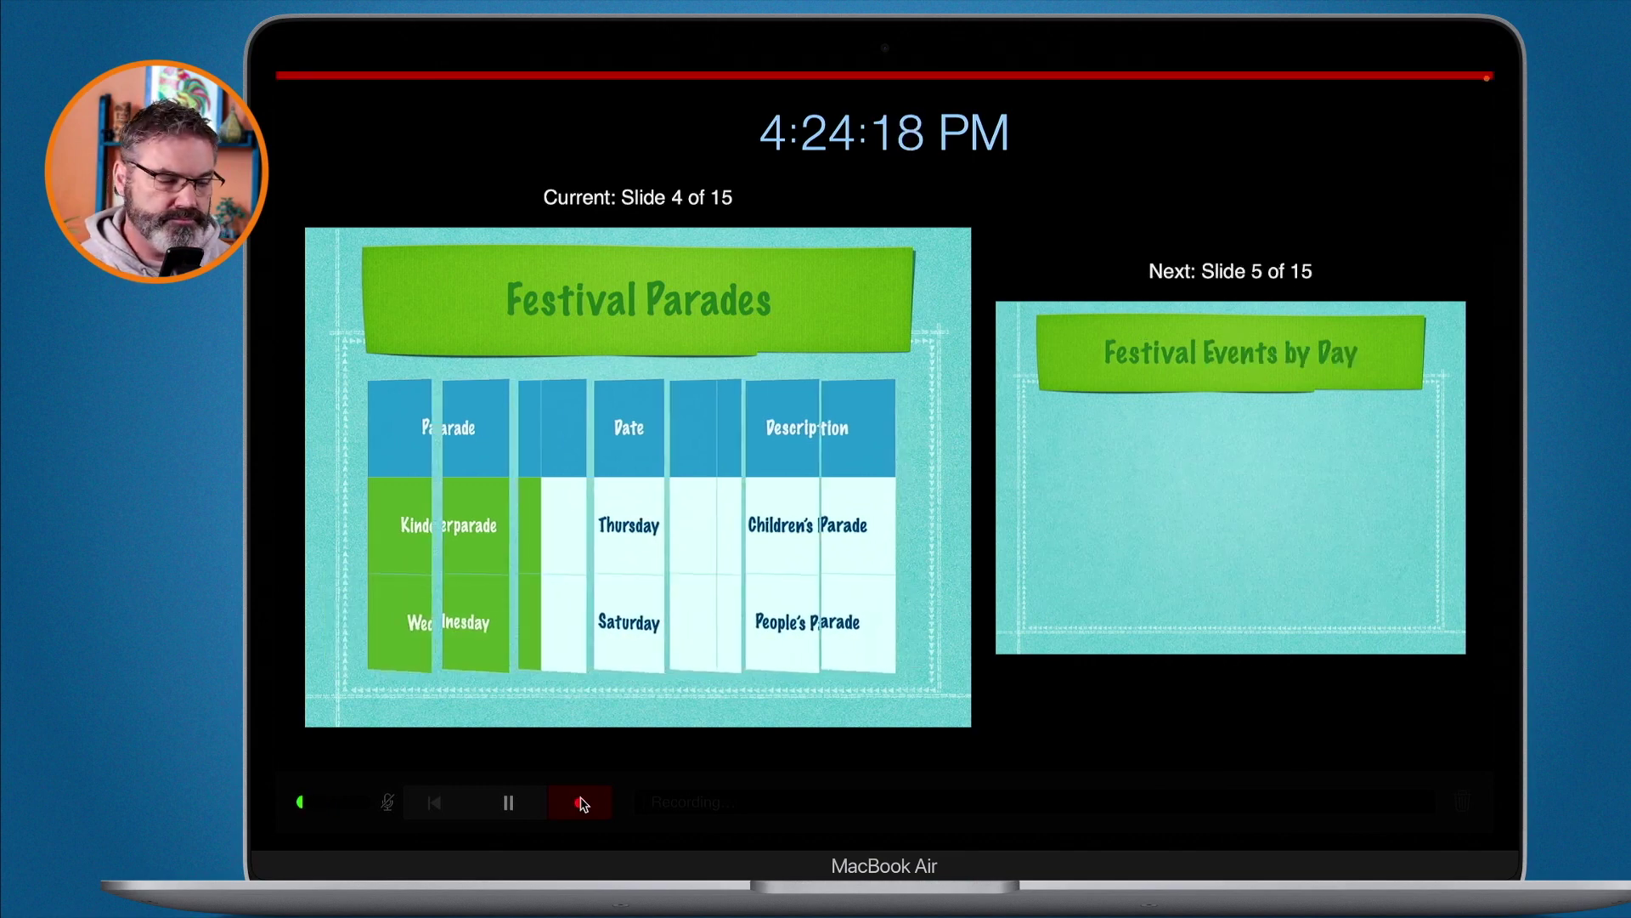
Step: Narrate the Festival Events by Day slide, building each chart bar from Saturday through the bar showing 9
key(Right)
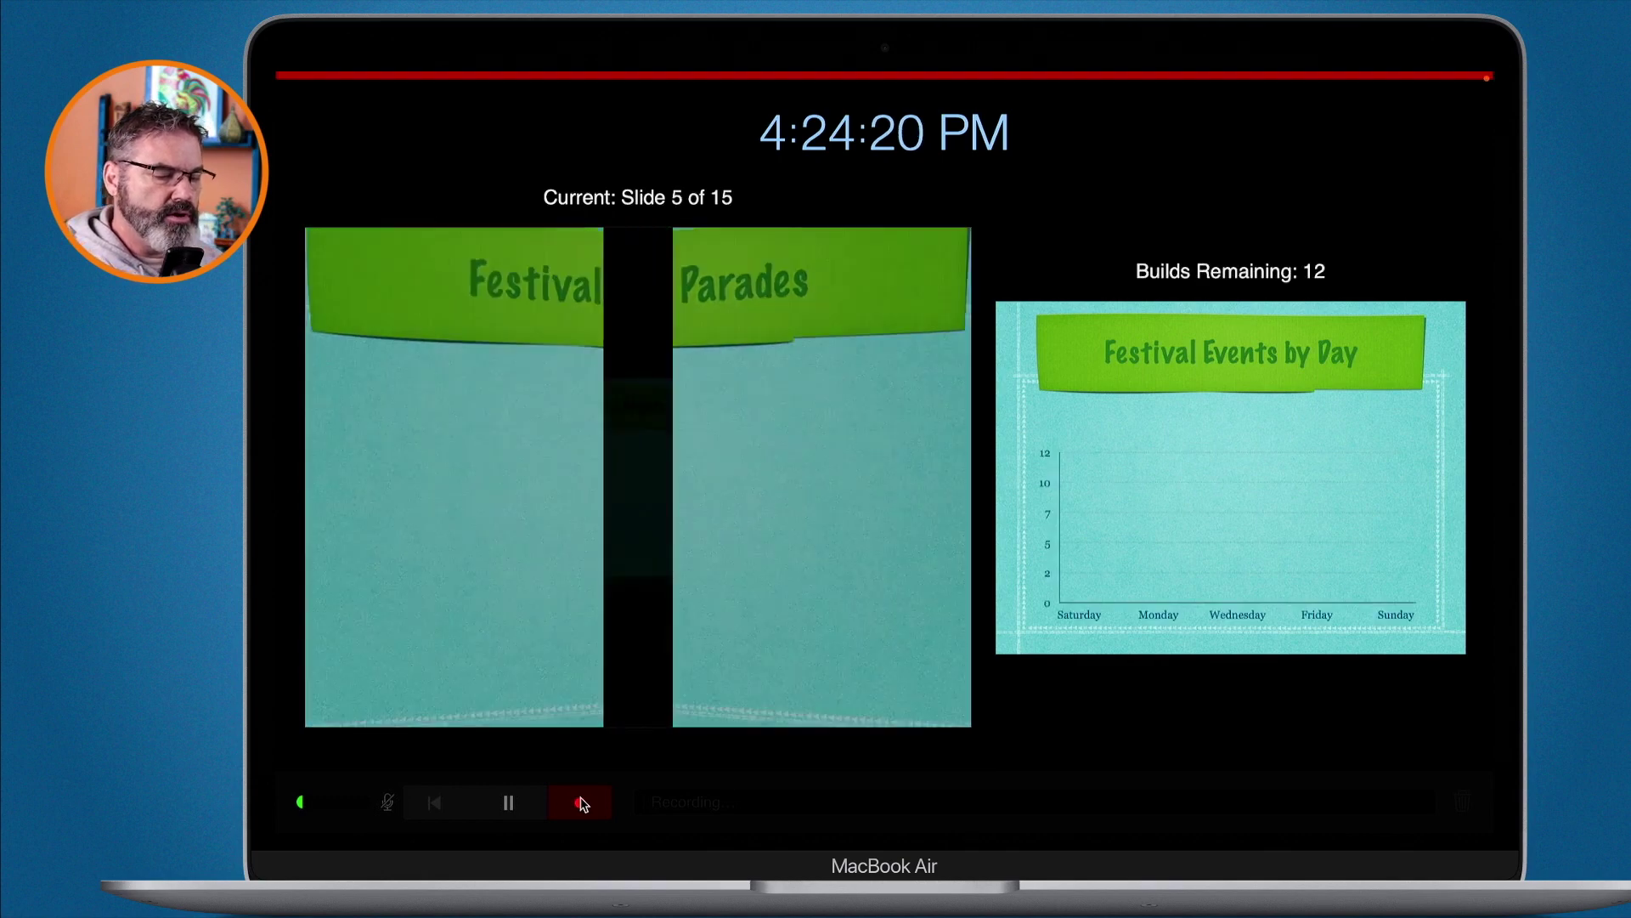
key(Right)
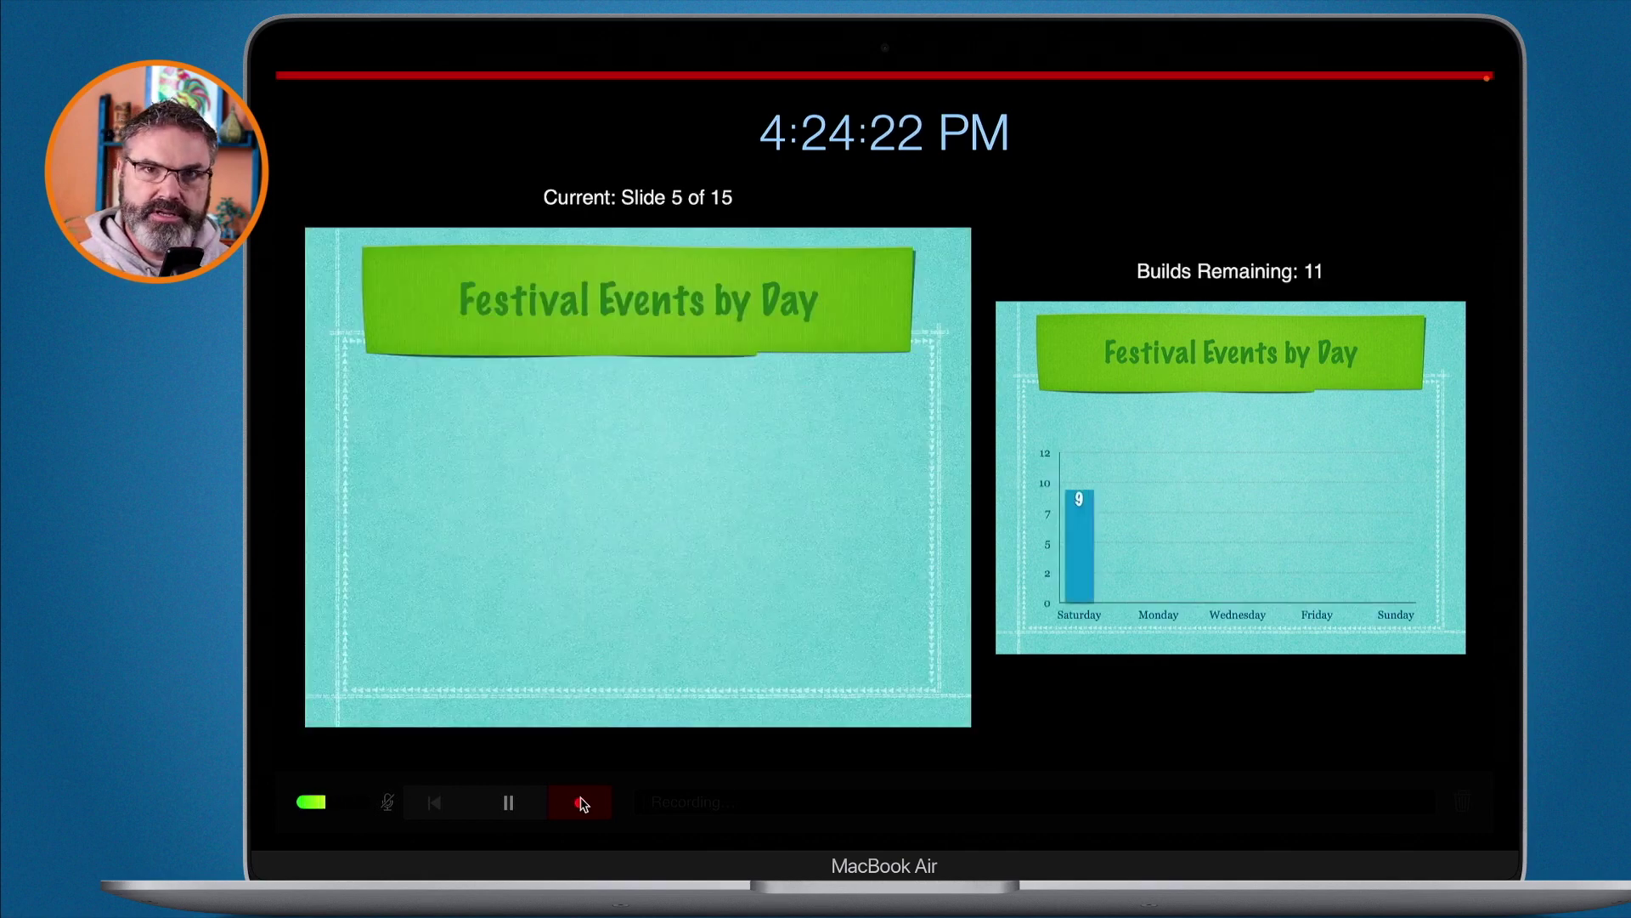
key(Right)
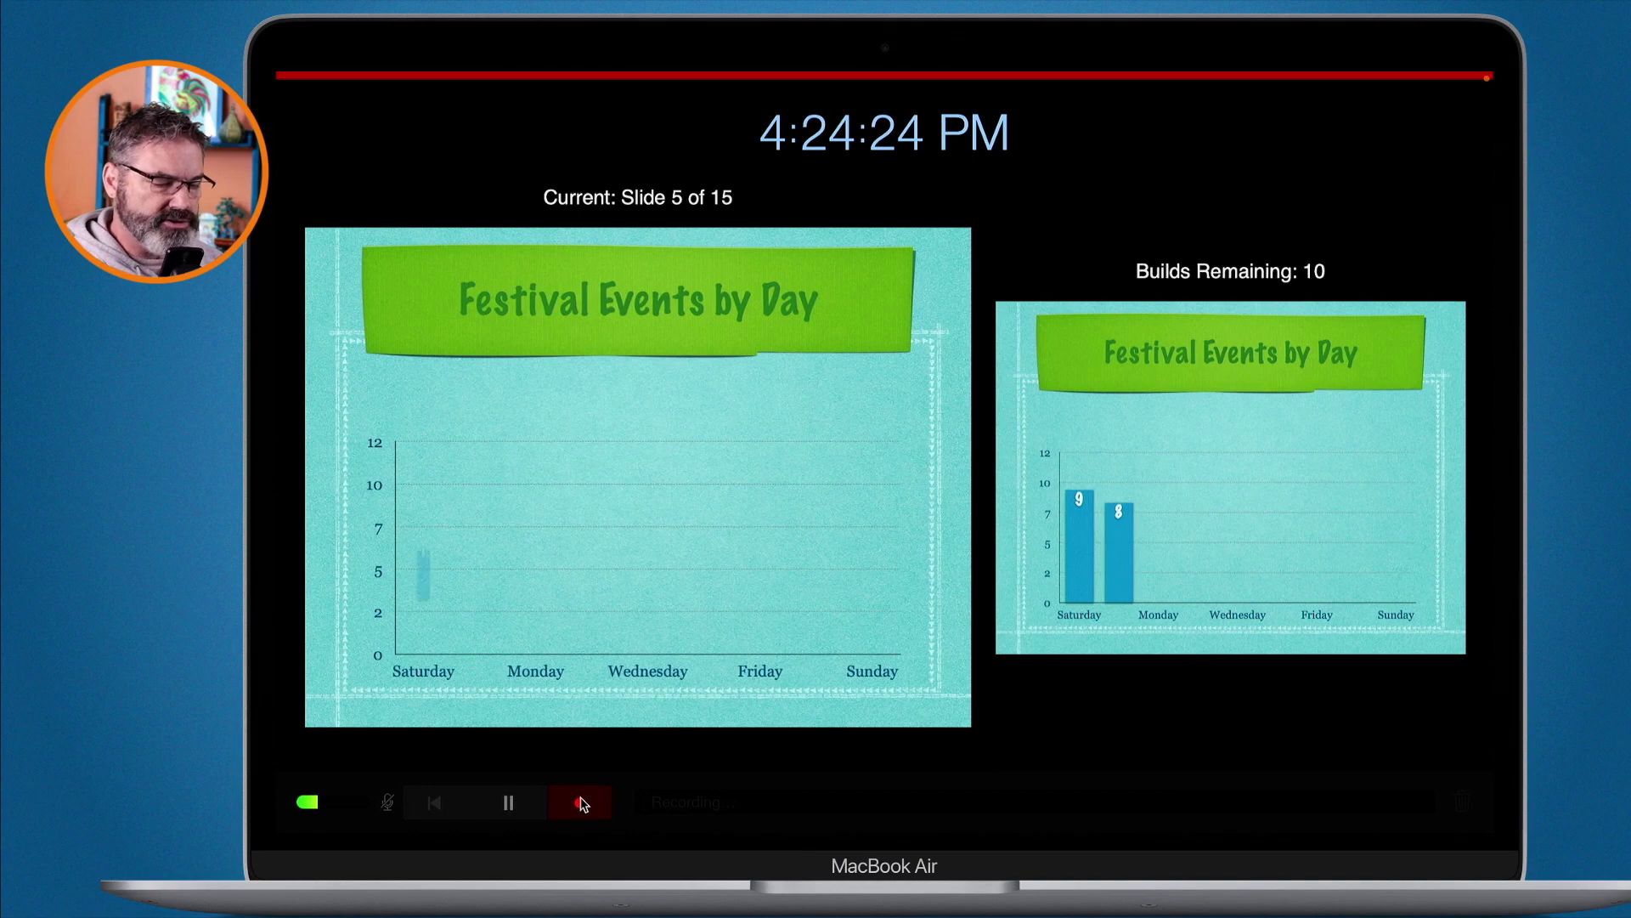
key(Right)
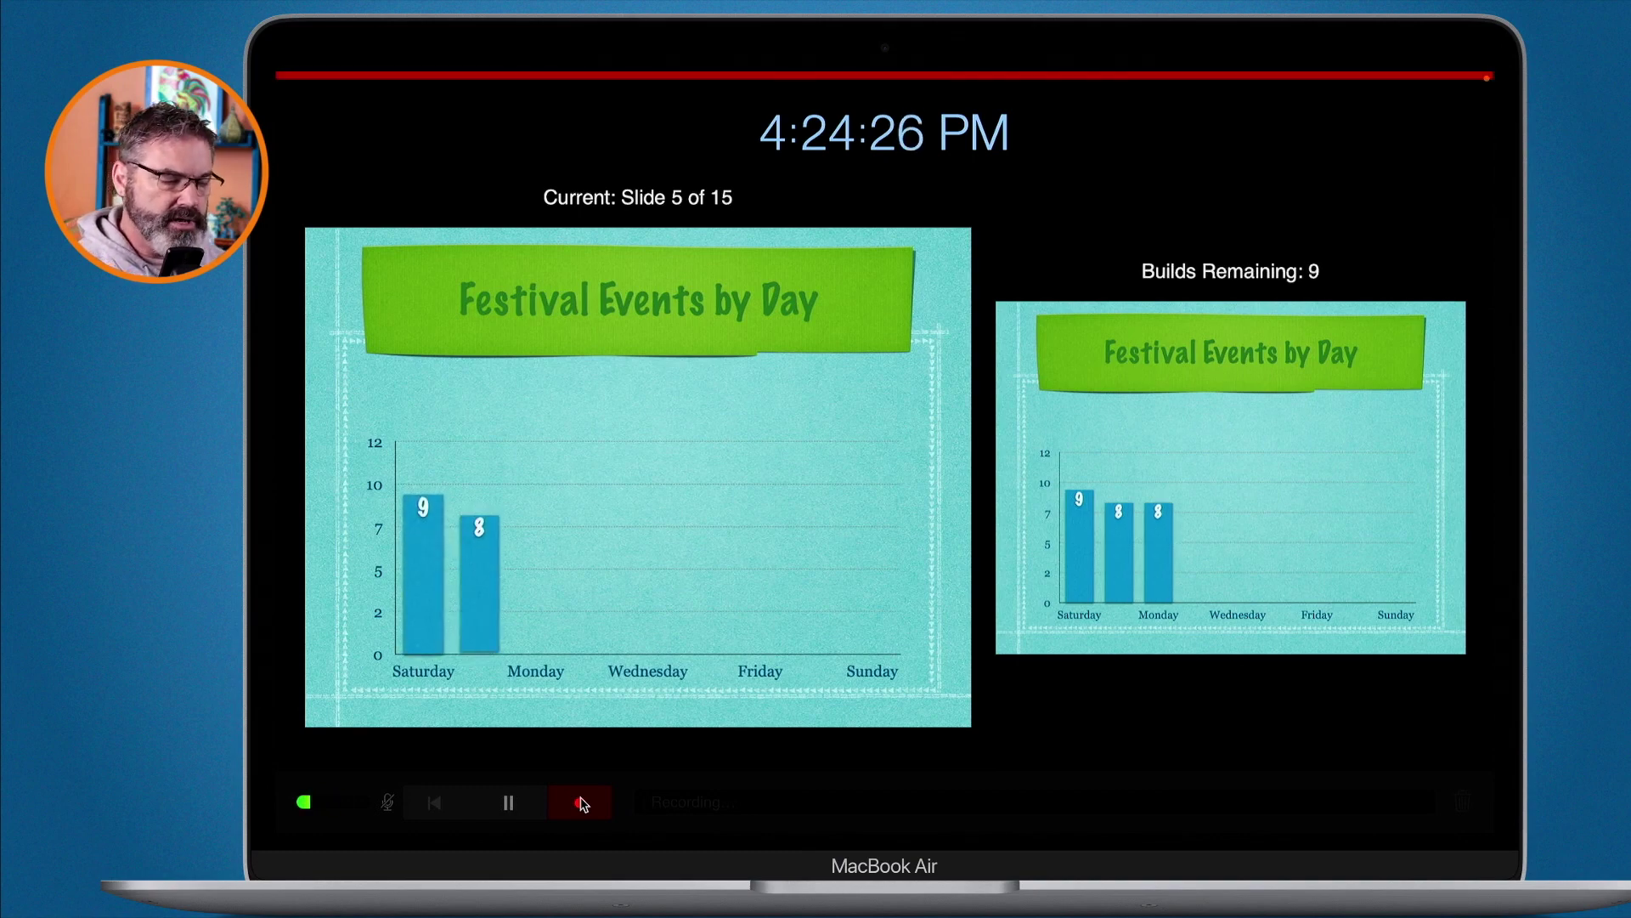
key(Right)
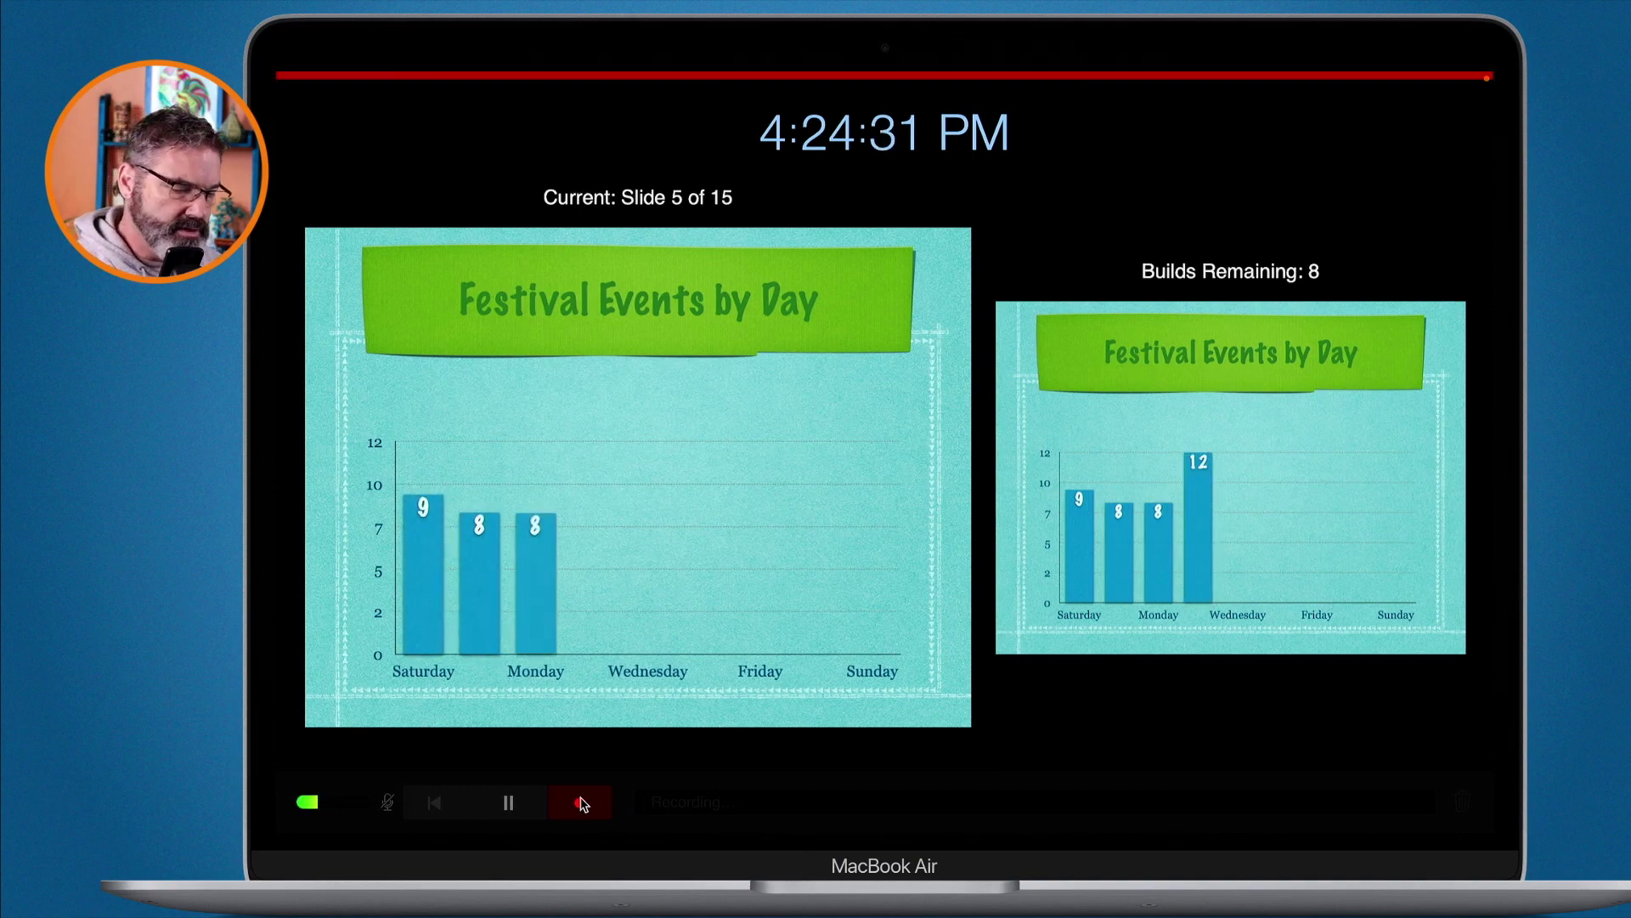
key(Right)
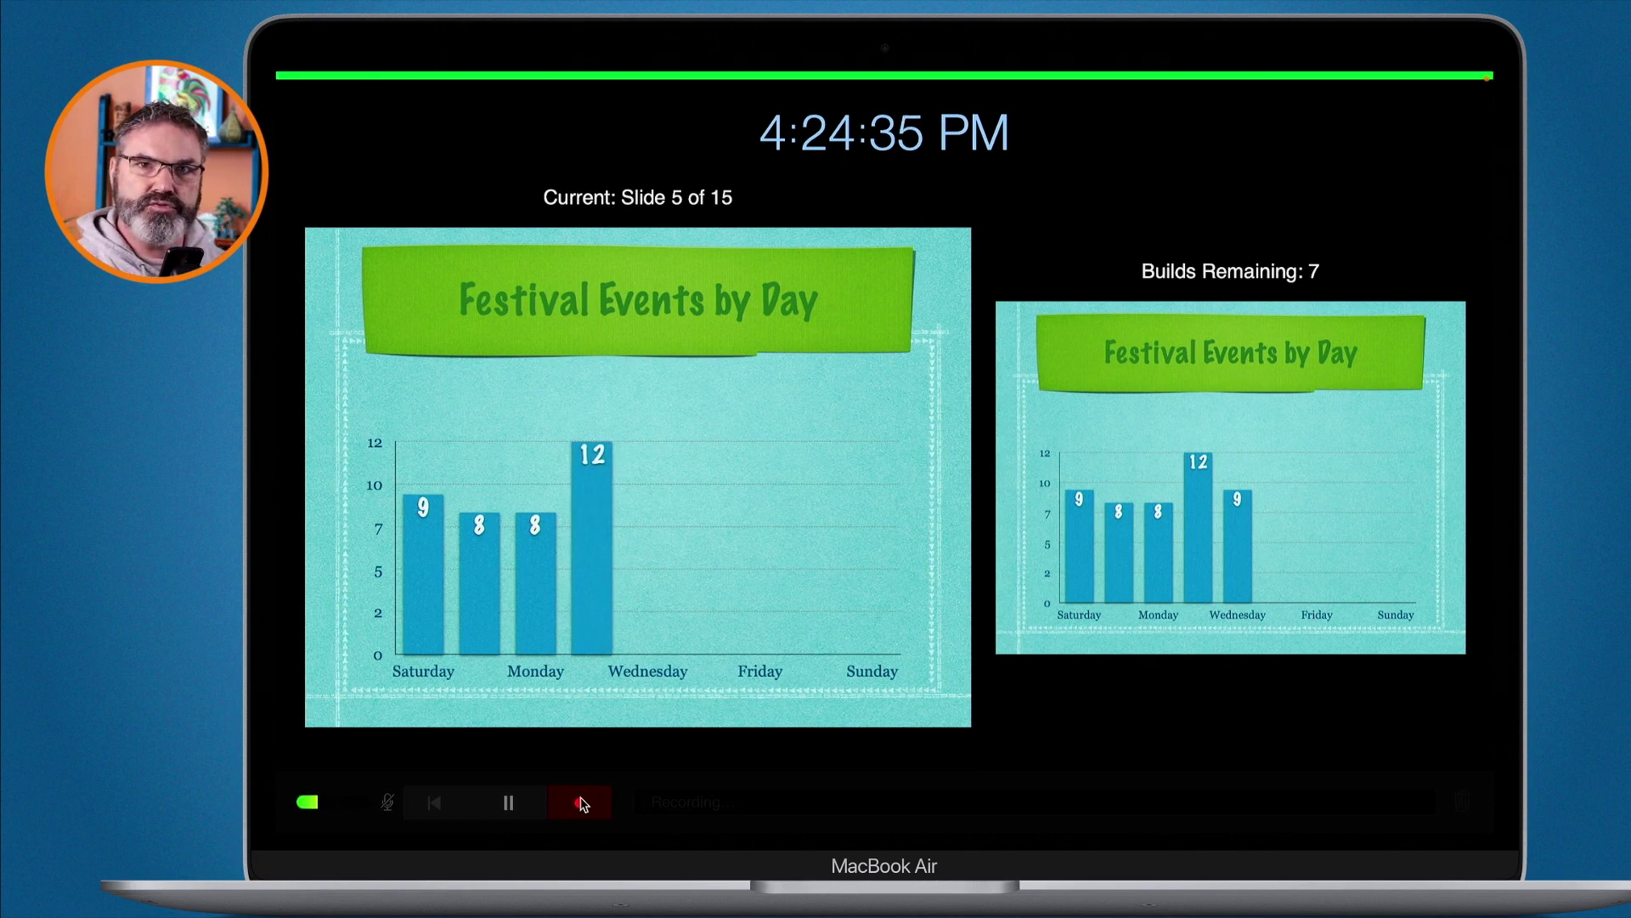
key(Right)
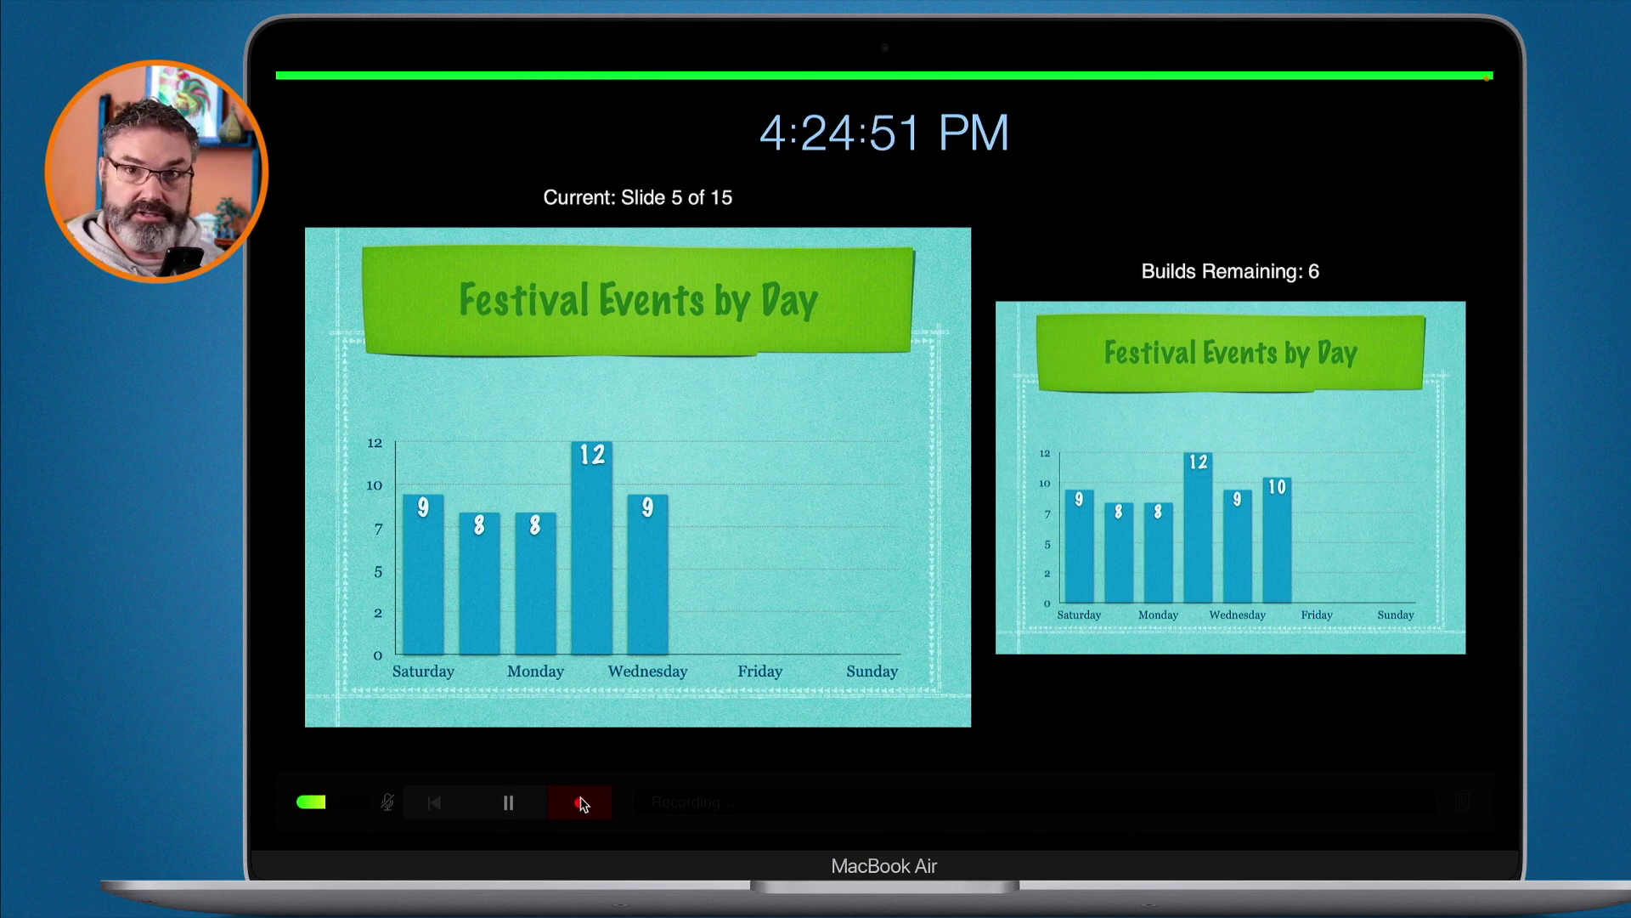
Step: Stop the narration recording and return to the editor on slide 5
click(583, 805)
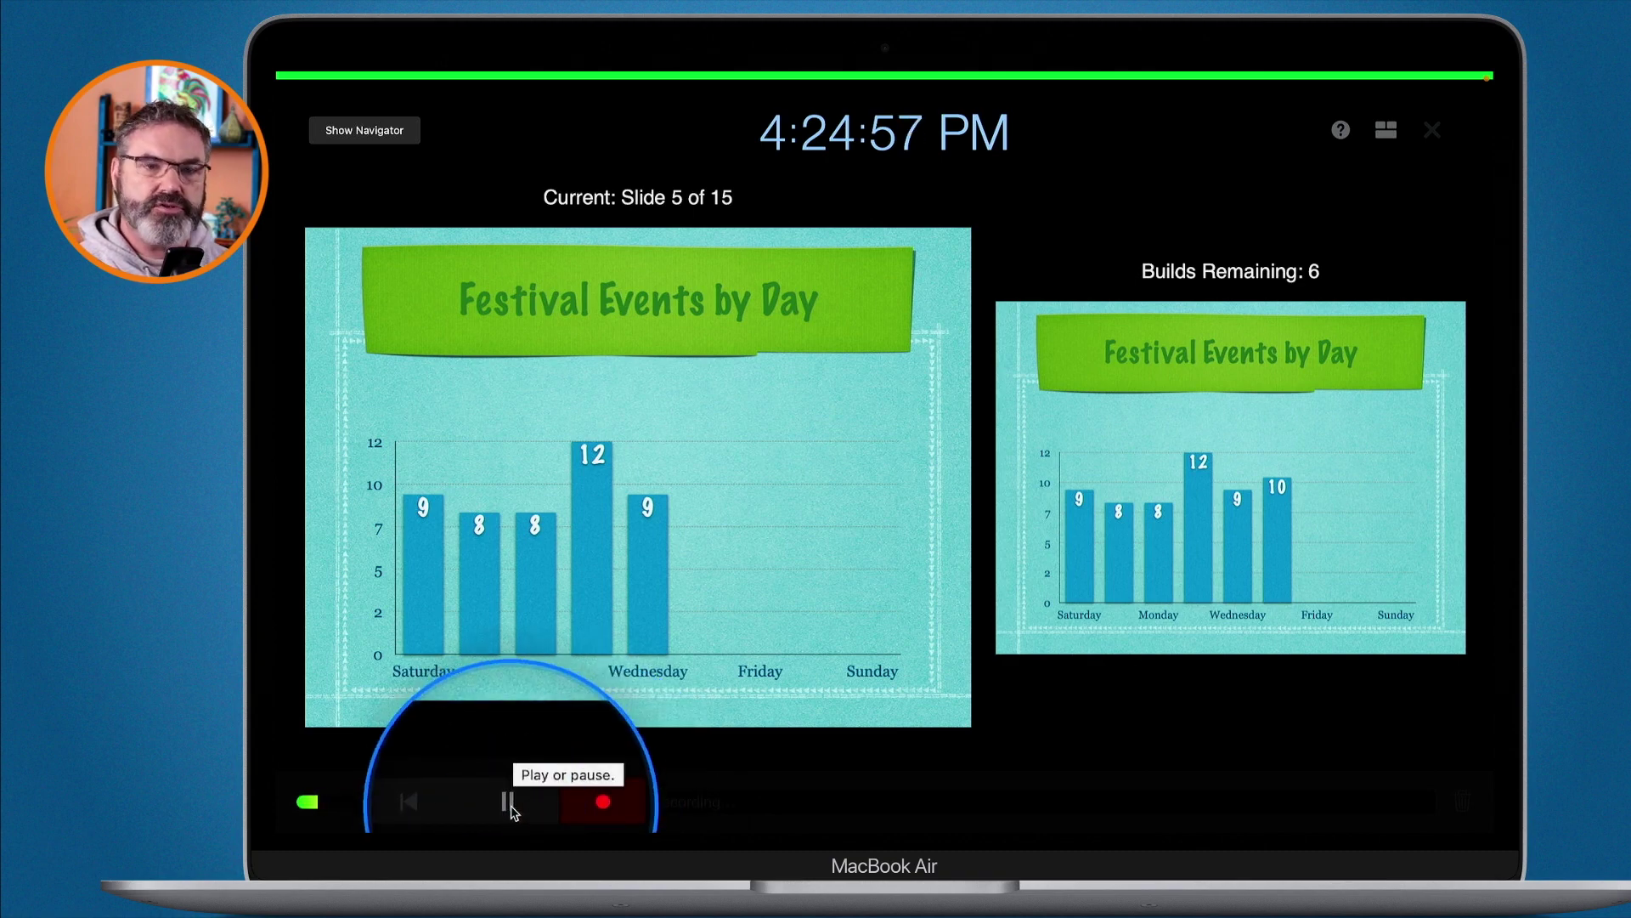
click(580, 805)
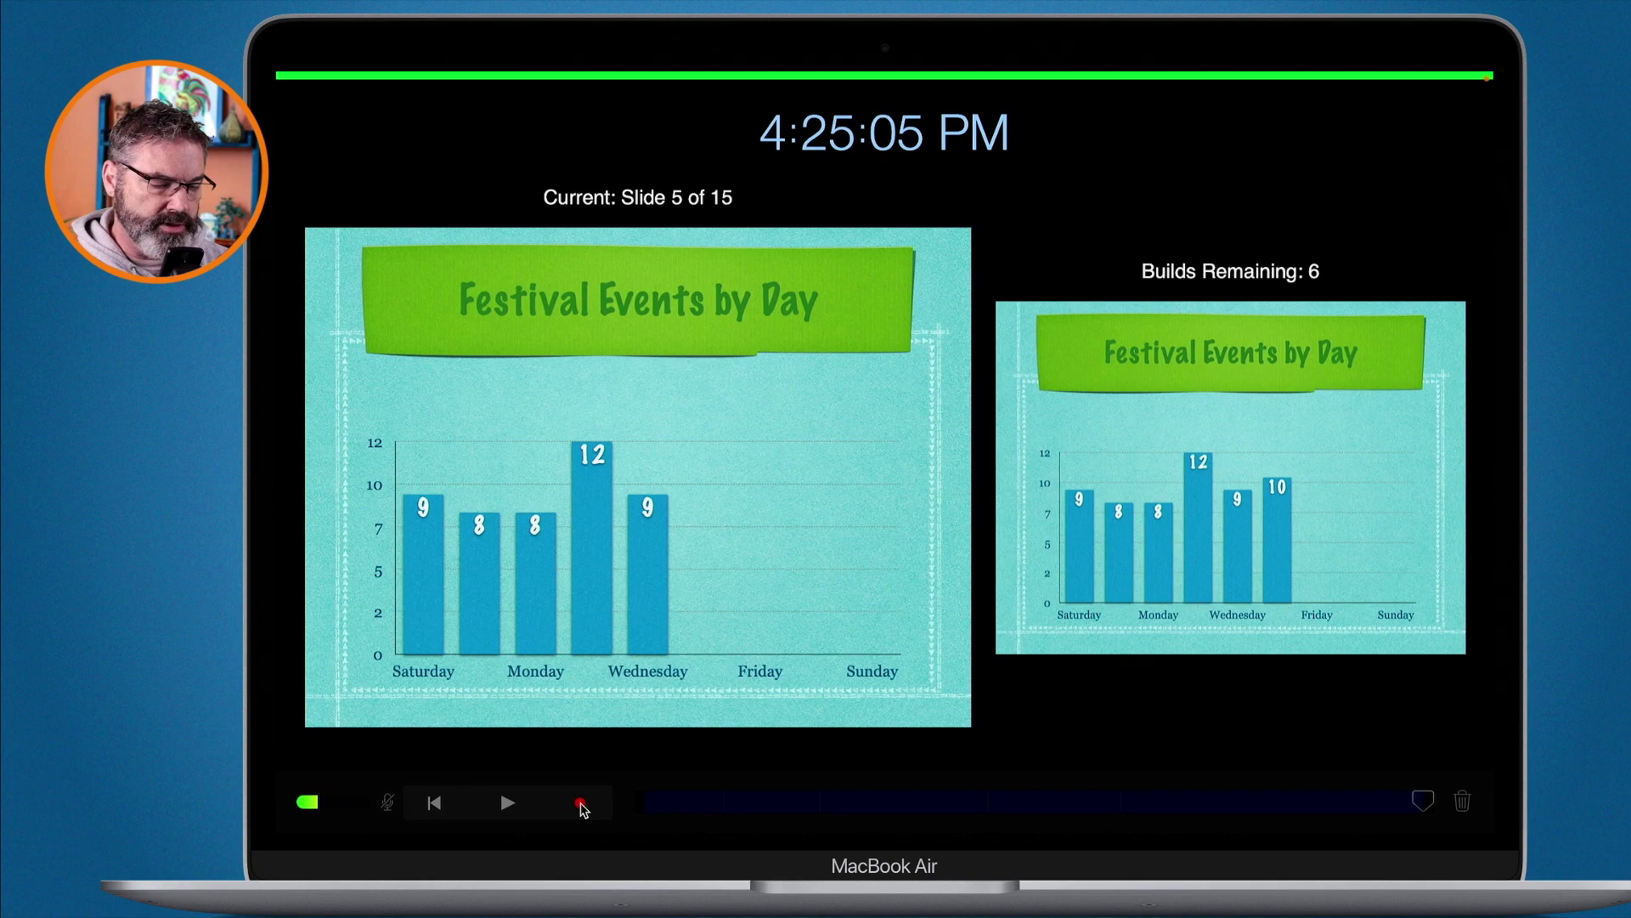
key(Escape)
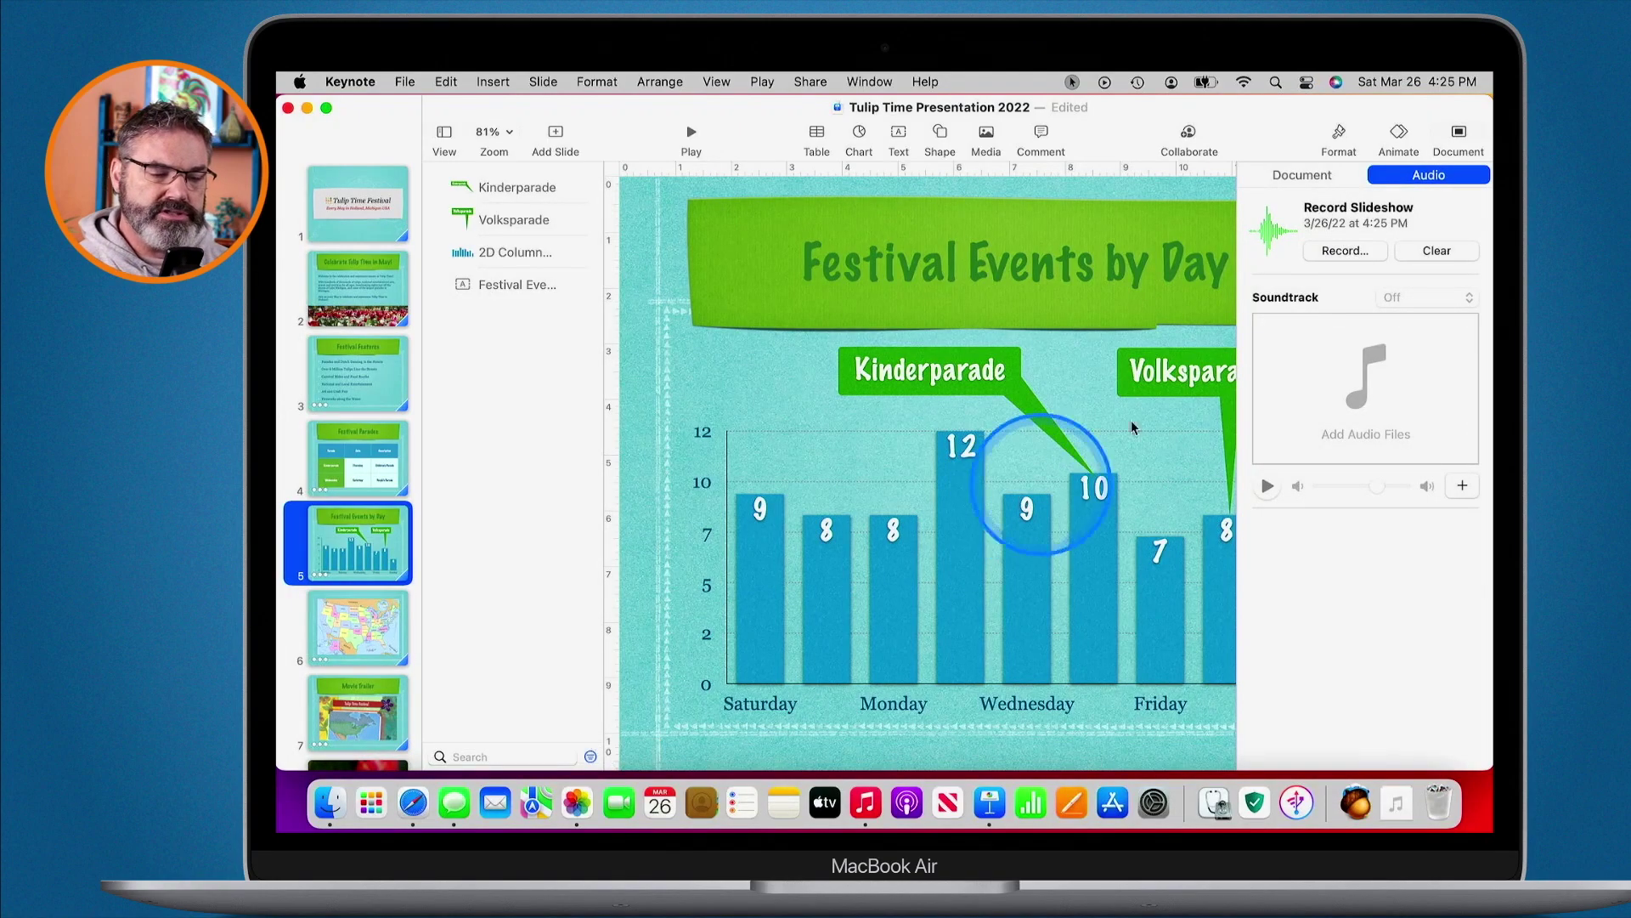
Step: Return to slide 1, Tulip Time Festival, adjust the volume, and show the Play menu options
click(1323, 252)
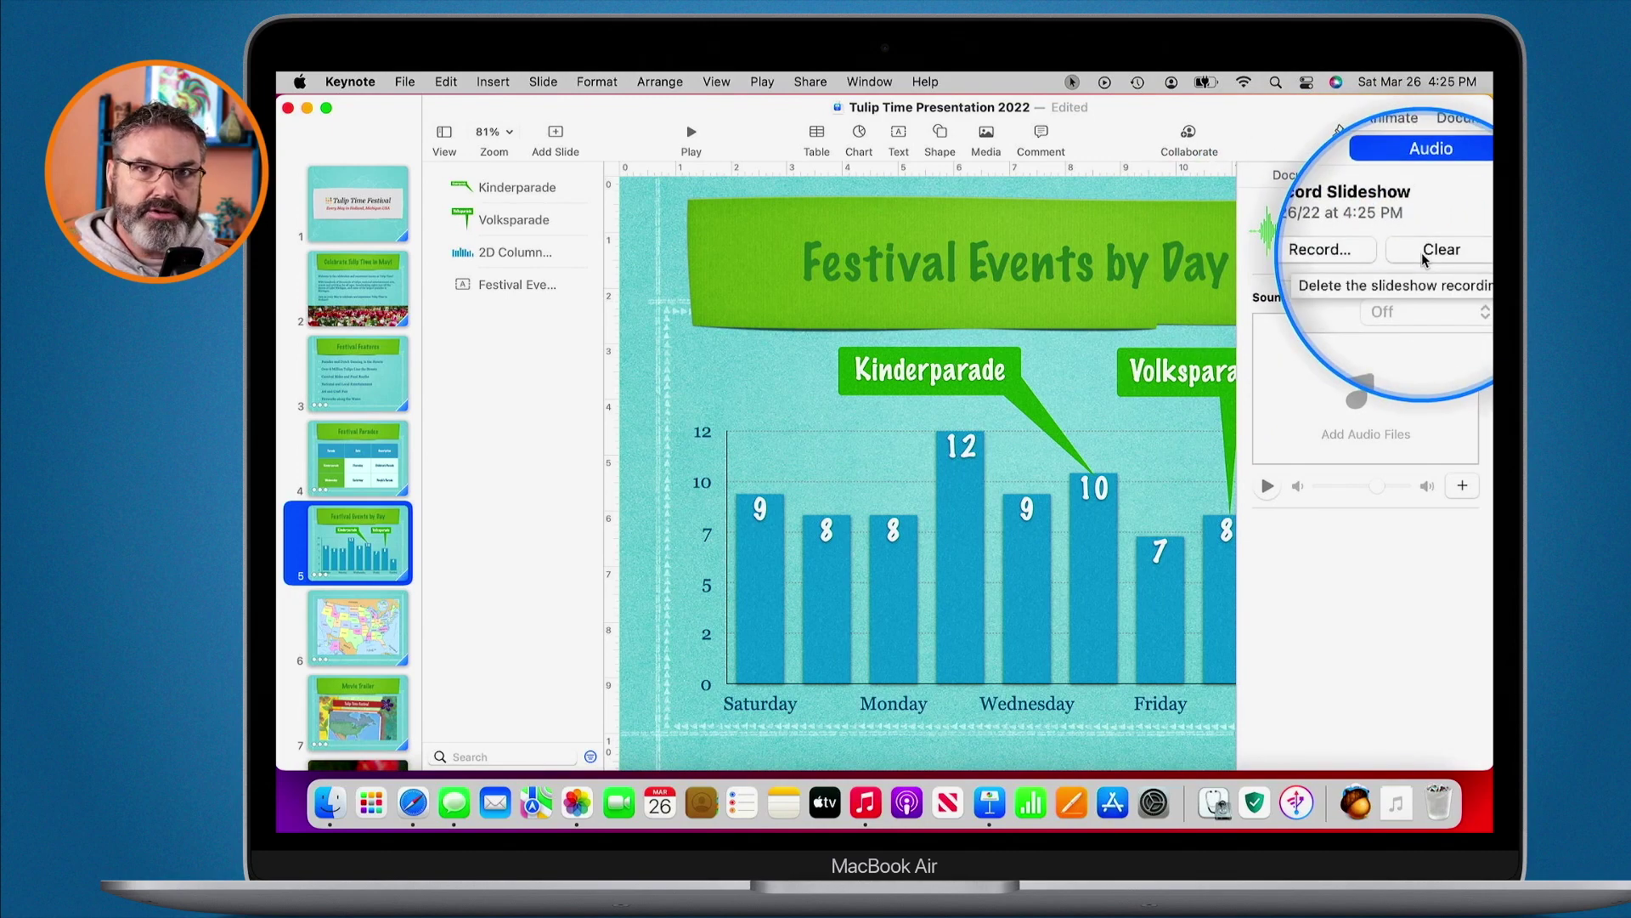
click(359, 209)
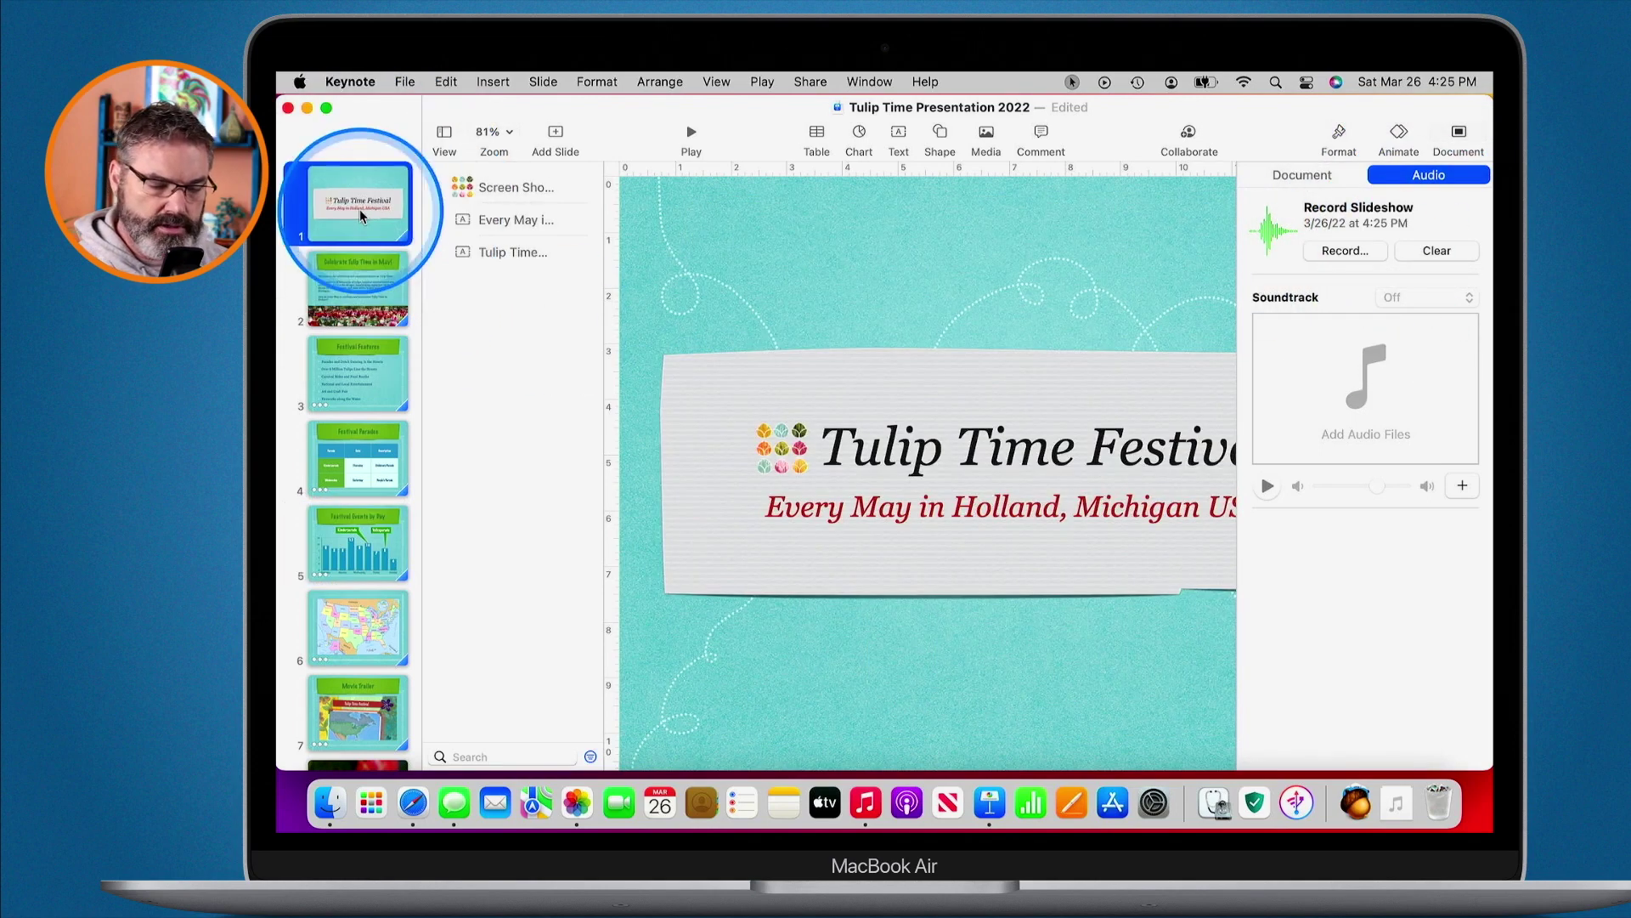
key(XF86AudioRaiseVolume)
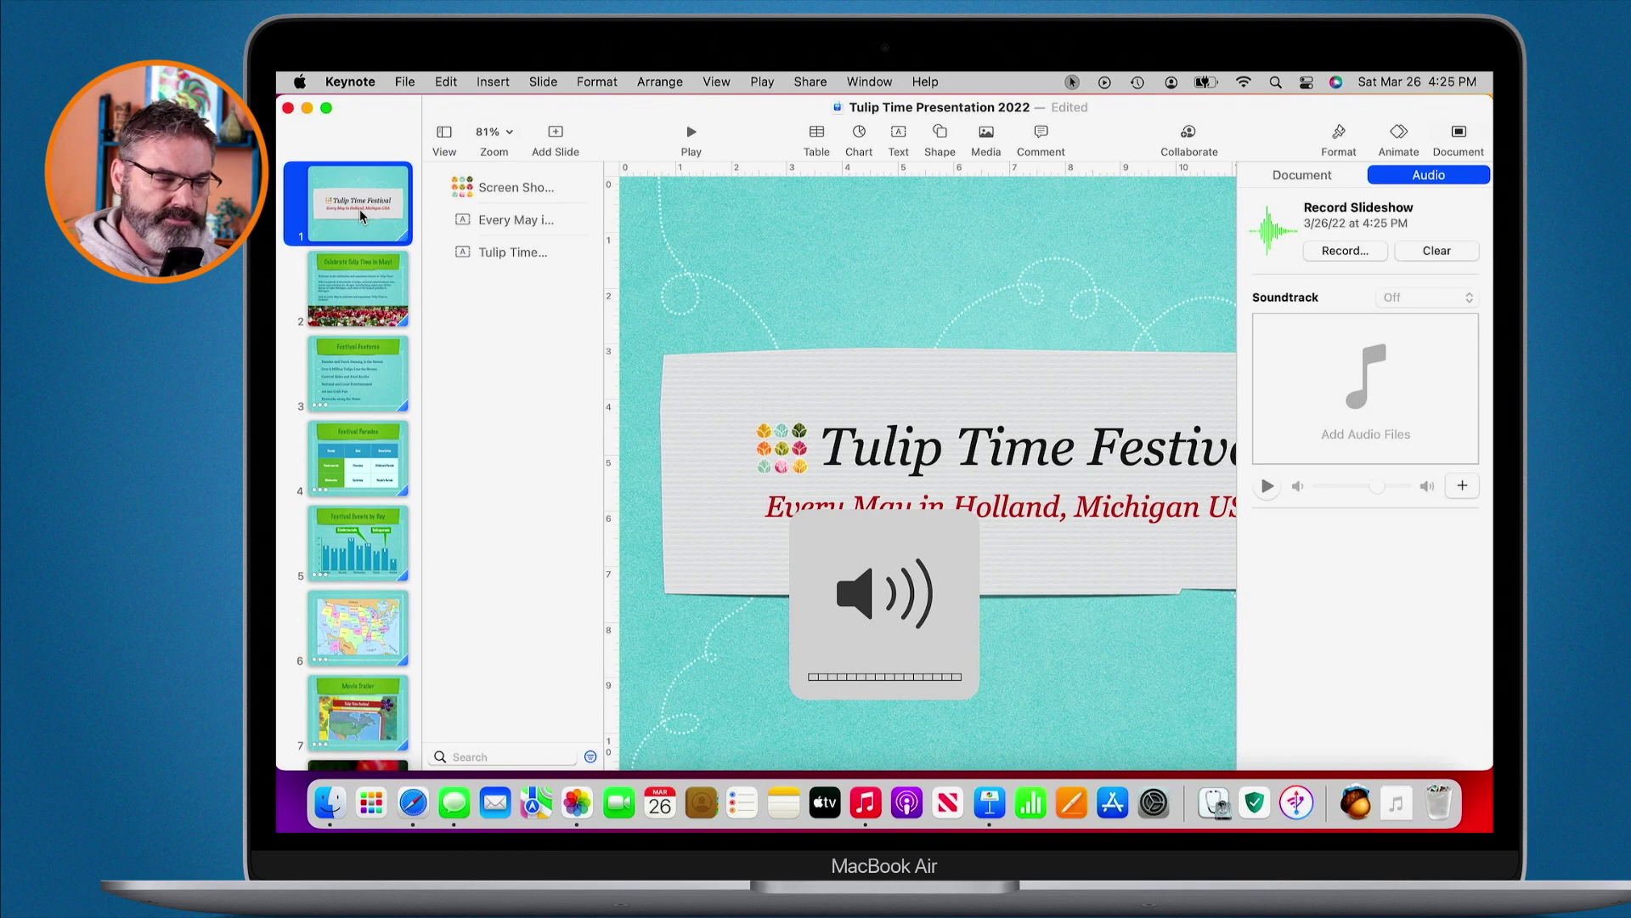
click(690, 136)
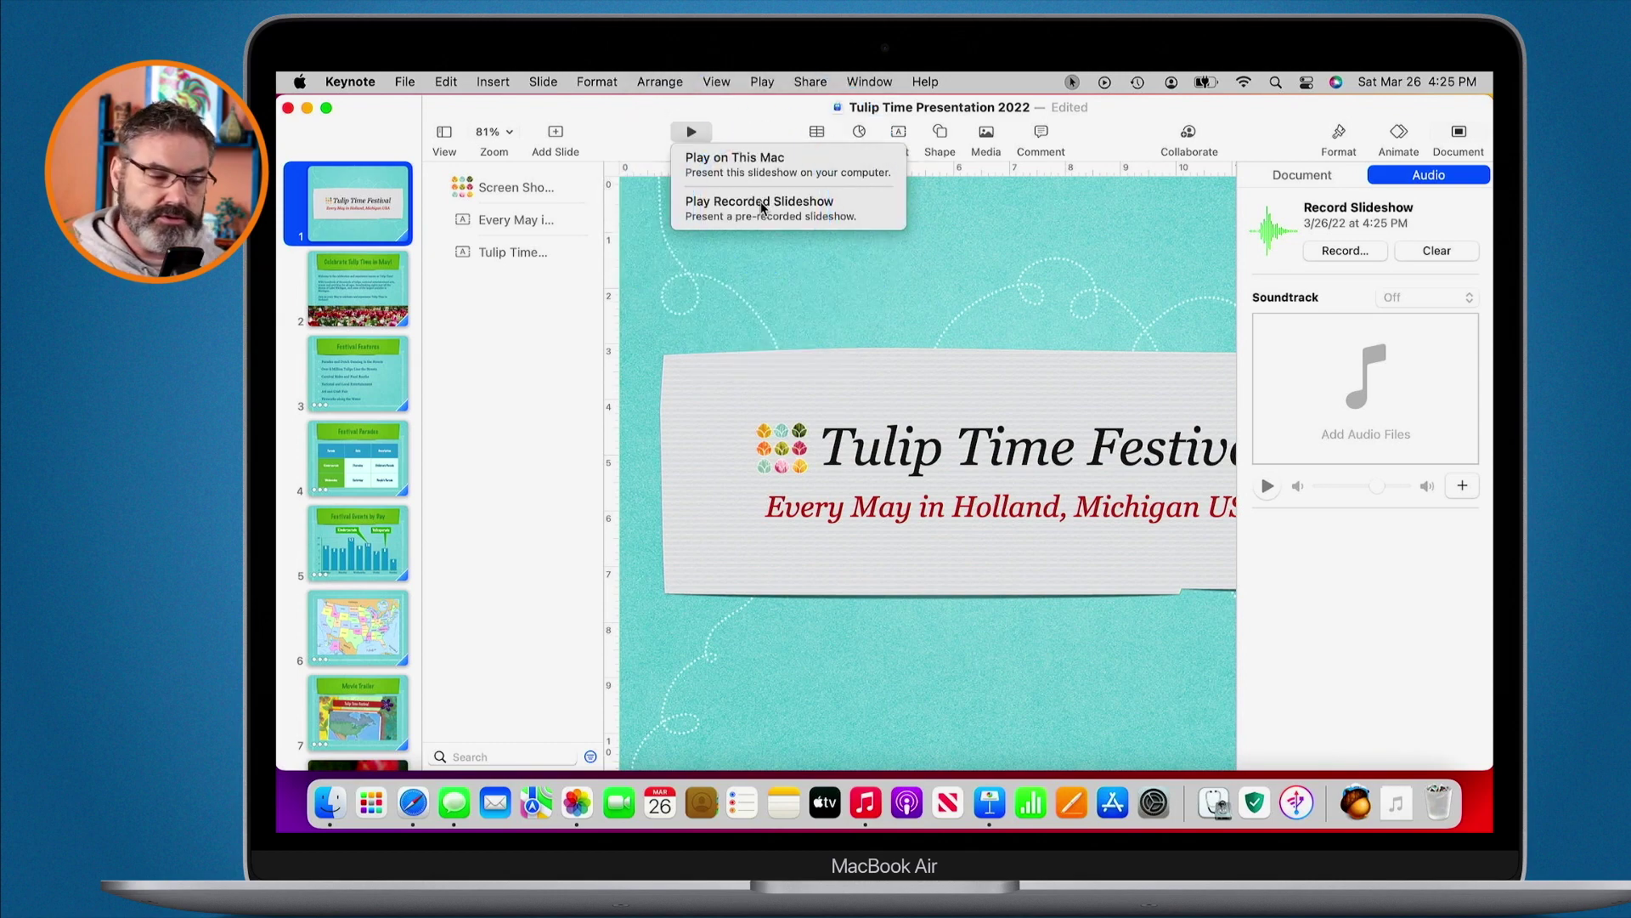
Step: Play the recorded slideshow full screen through the third Festival Features bullet, then end playback
click(761, 201)
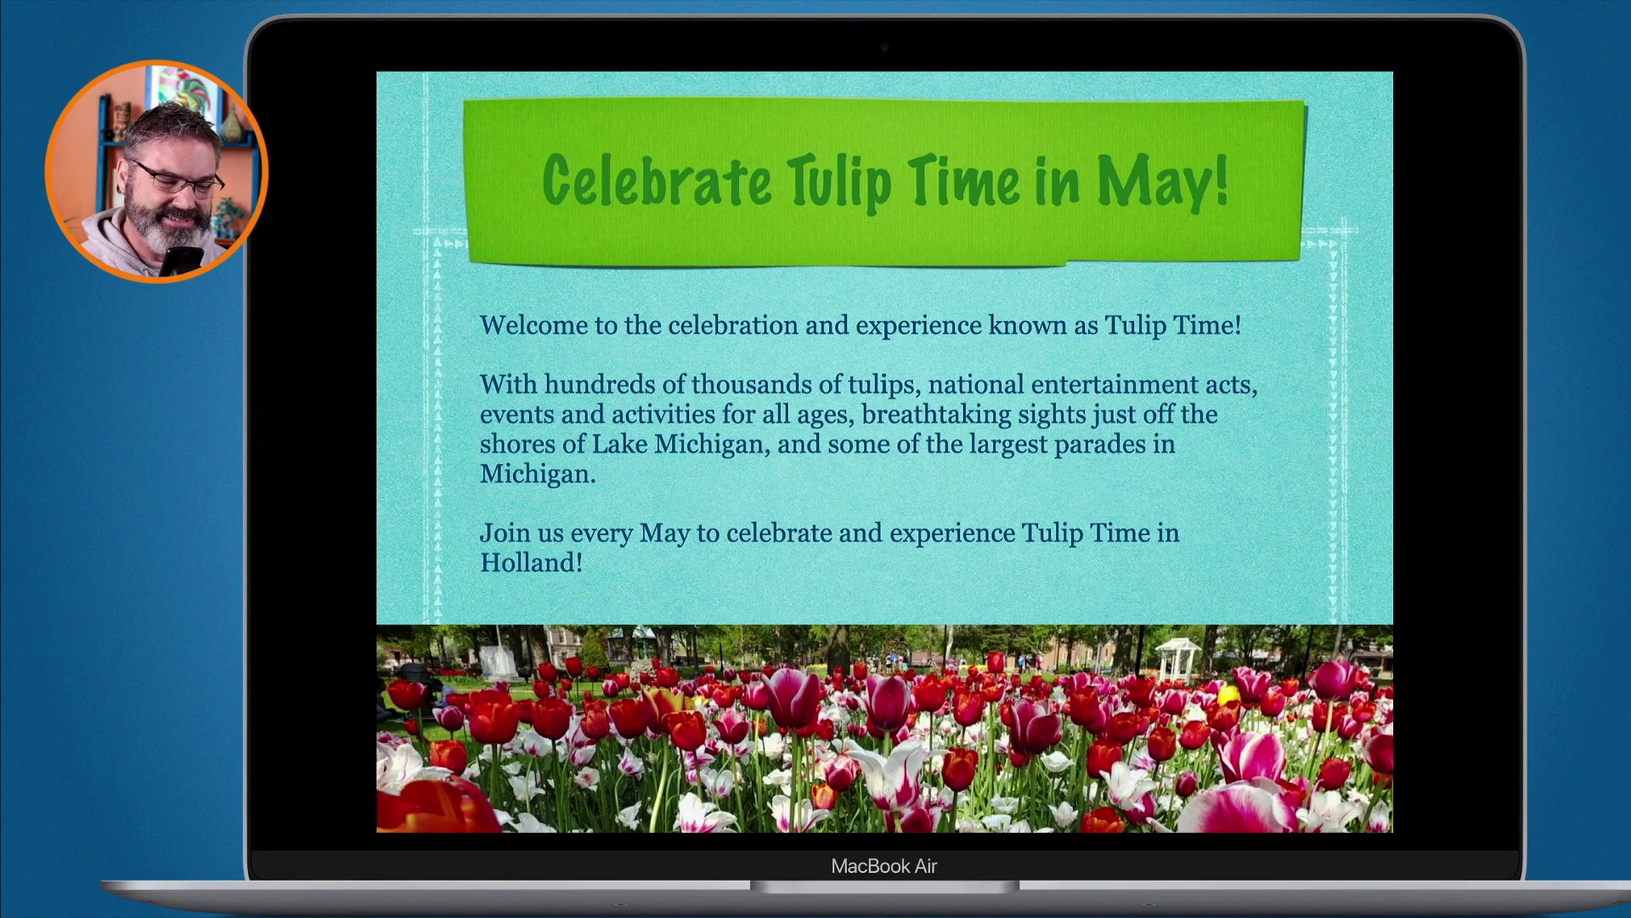
key(Right)
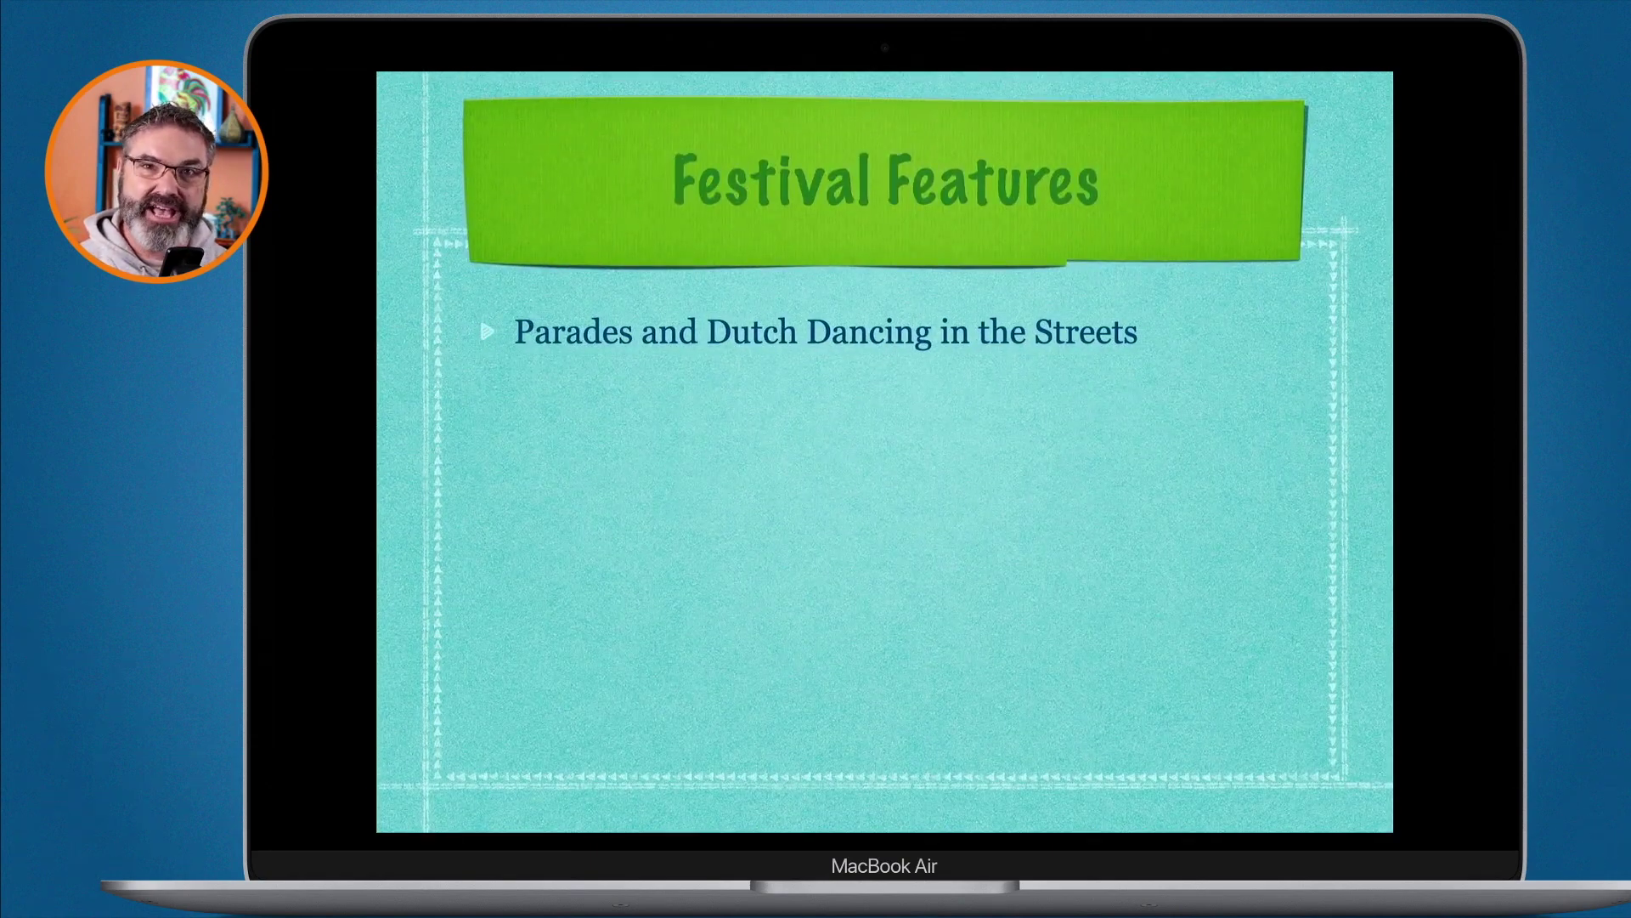
key(Right)
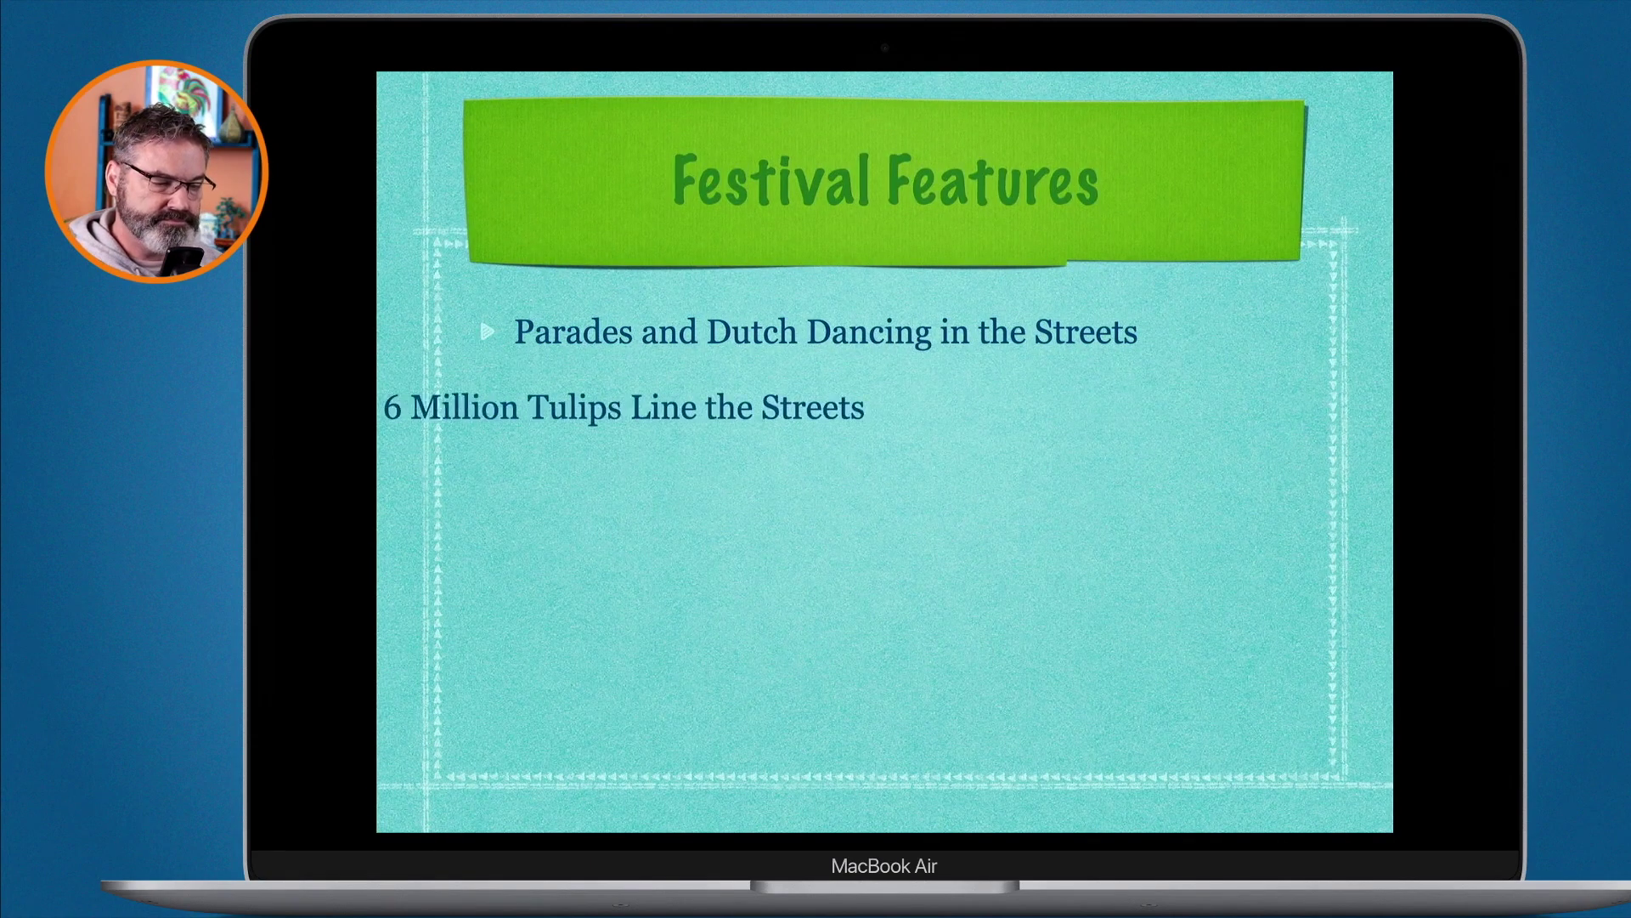
key(Right)
key(Escape)
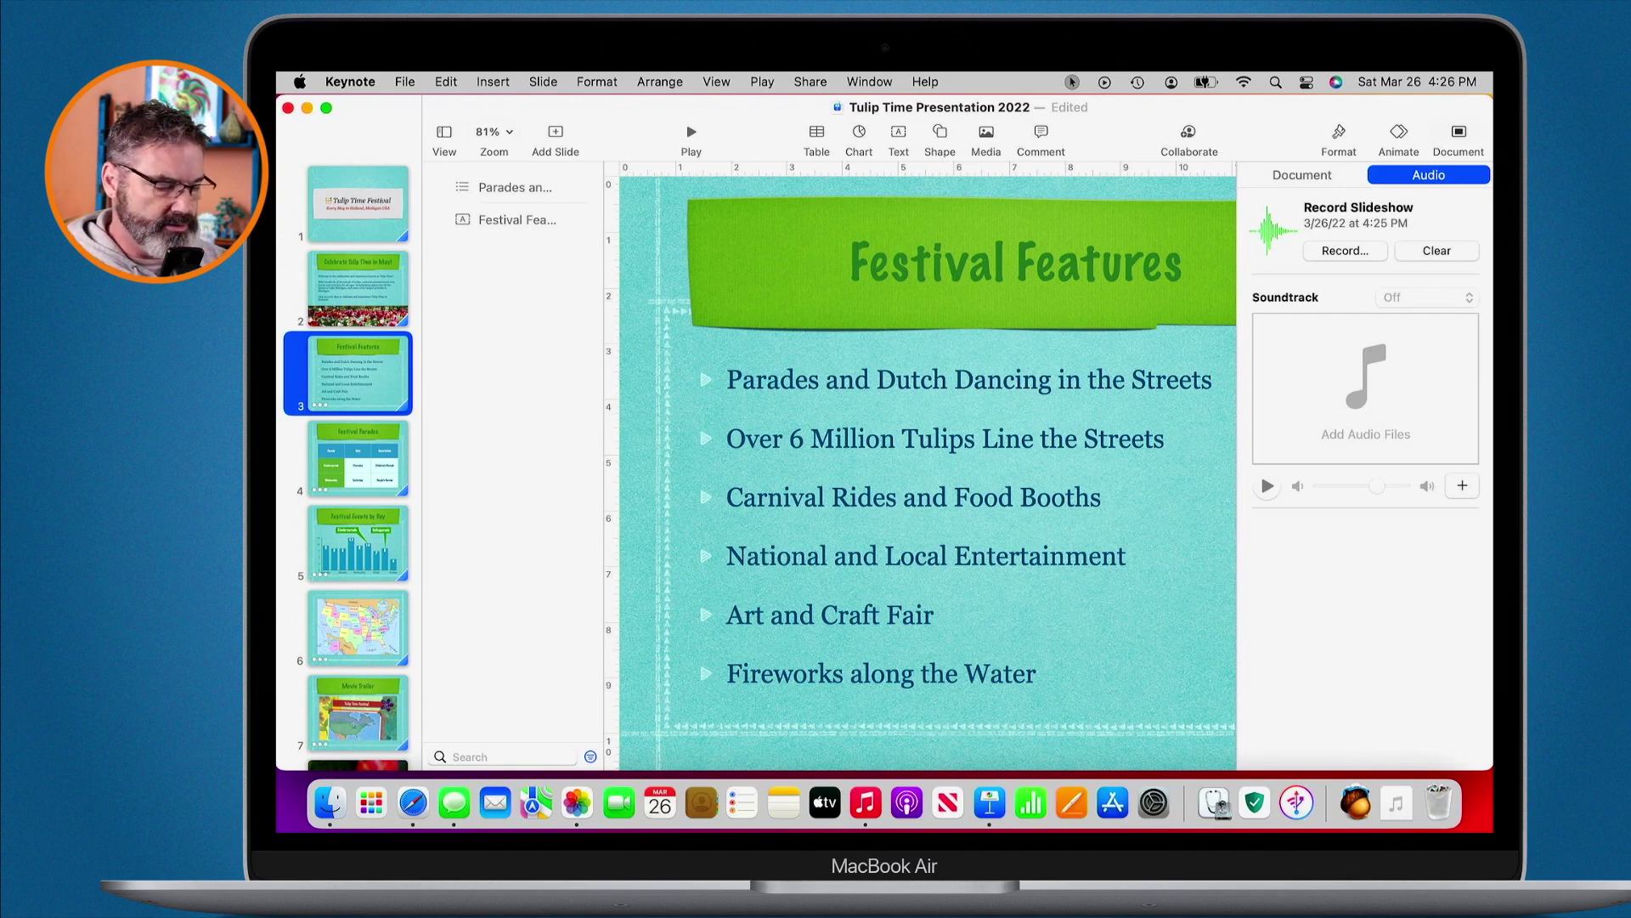
Step: Use File > Export To > Movie to open the Export Your Presentation dialog
click(406, 82)
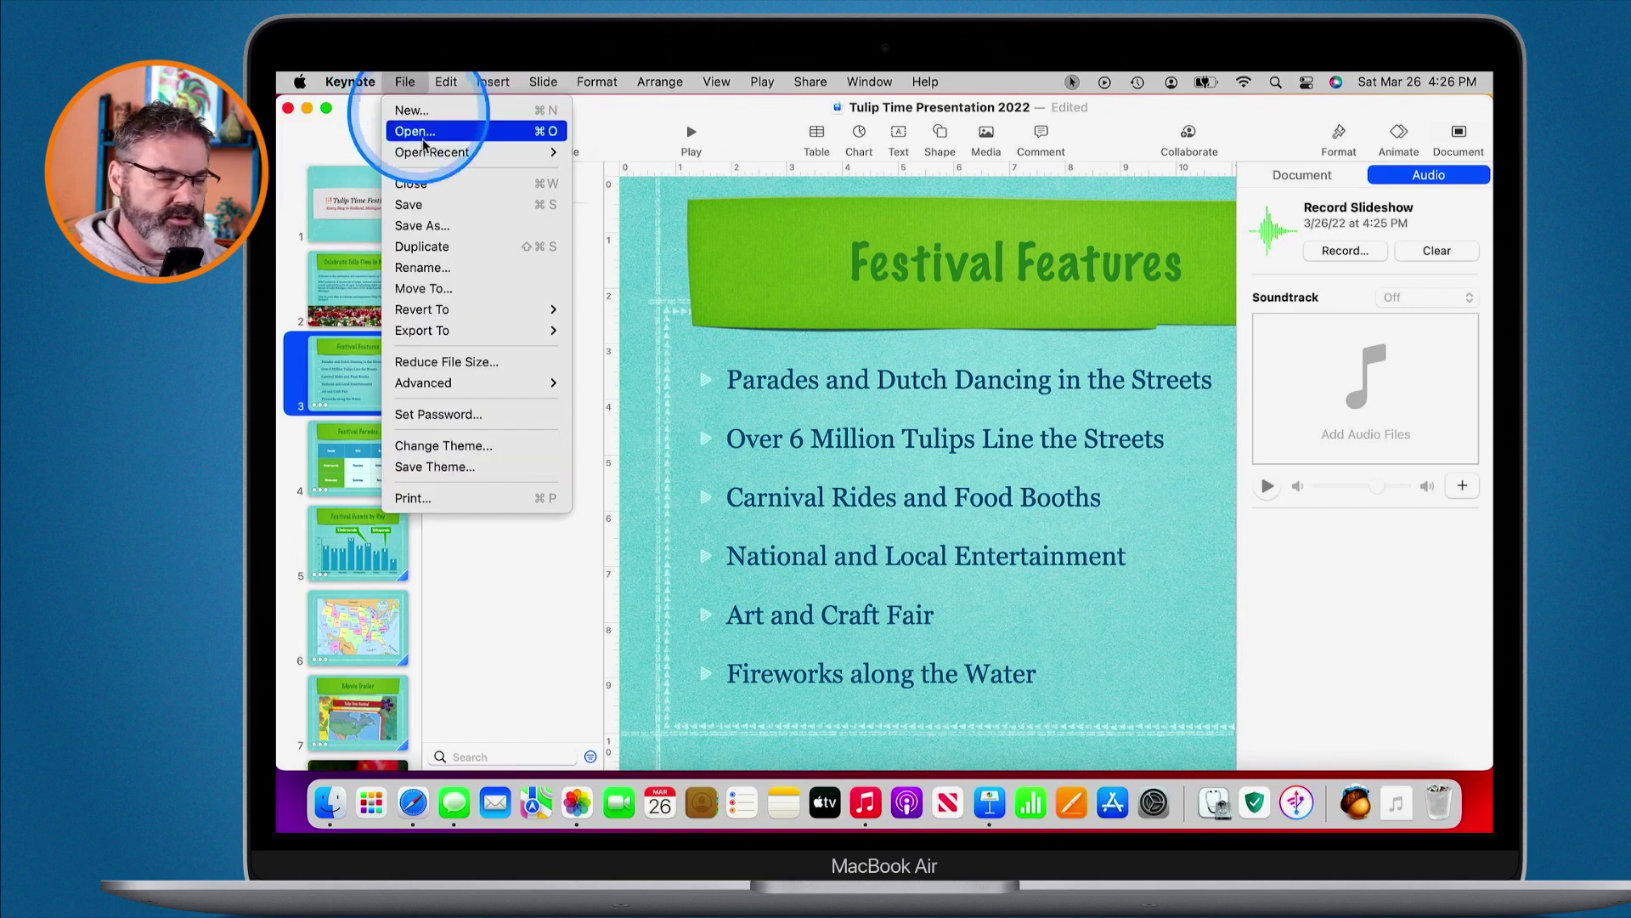
mouse_move(430, 332)
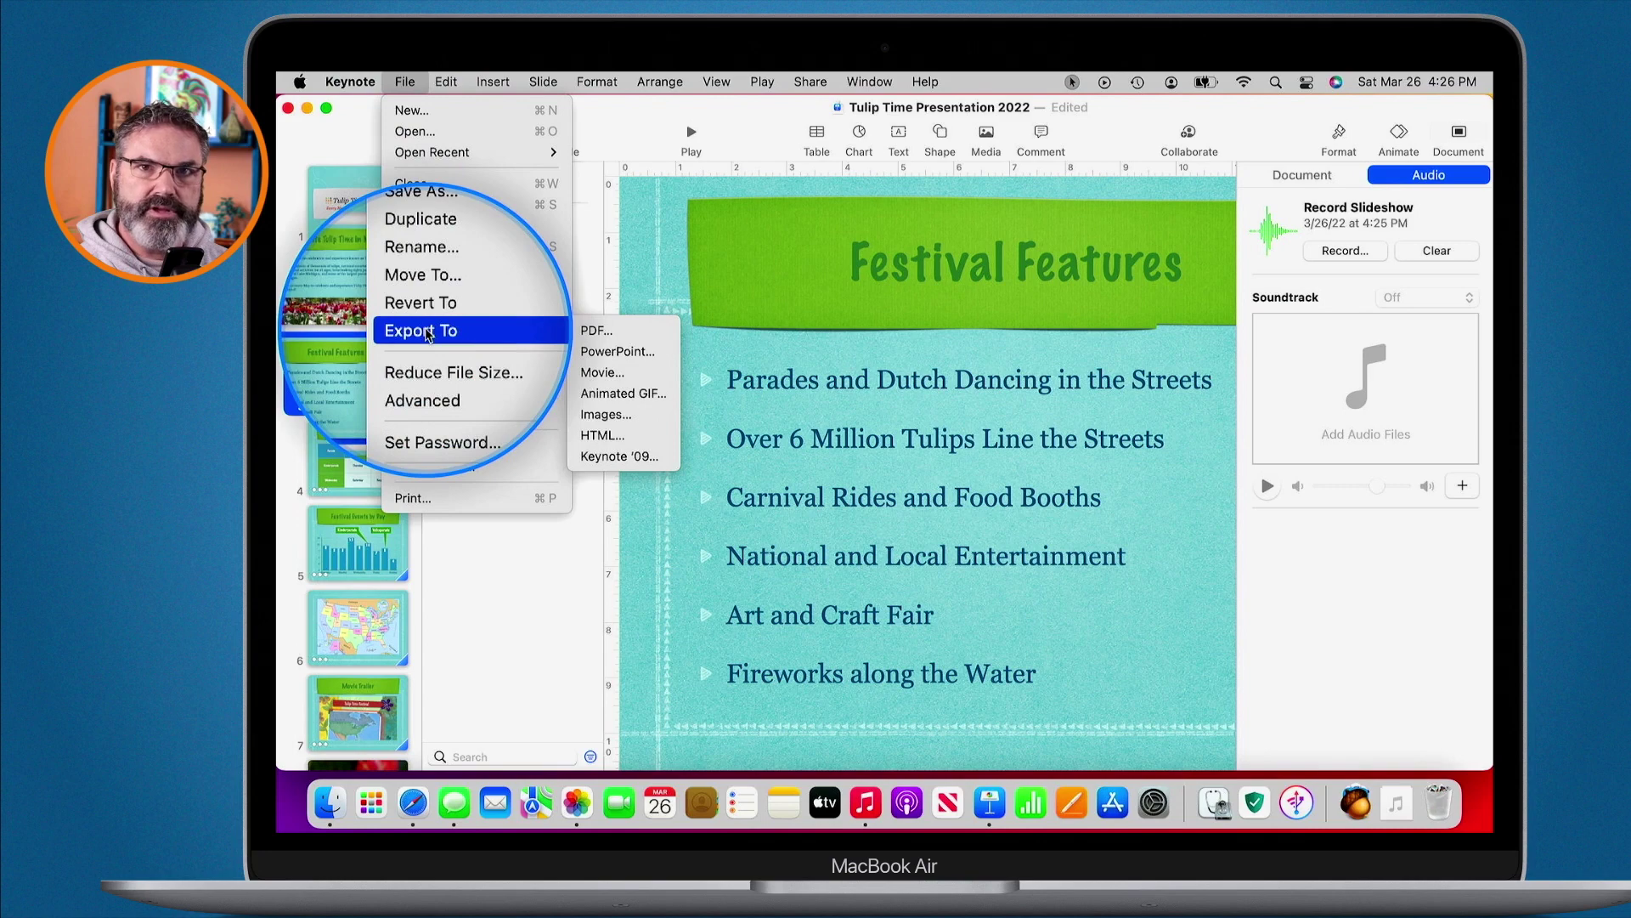
click(595, 374)
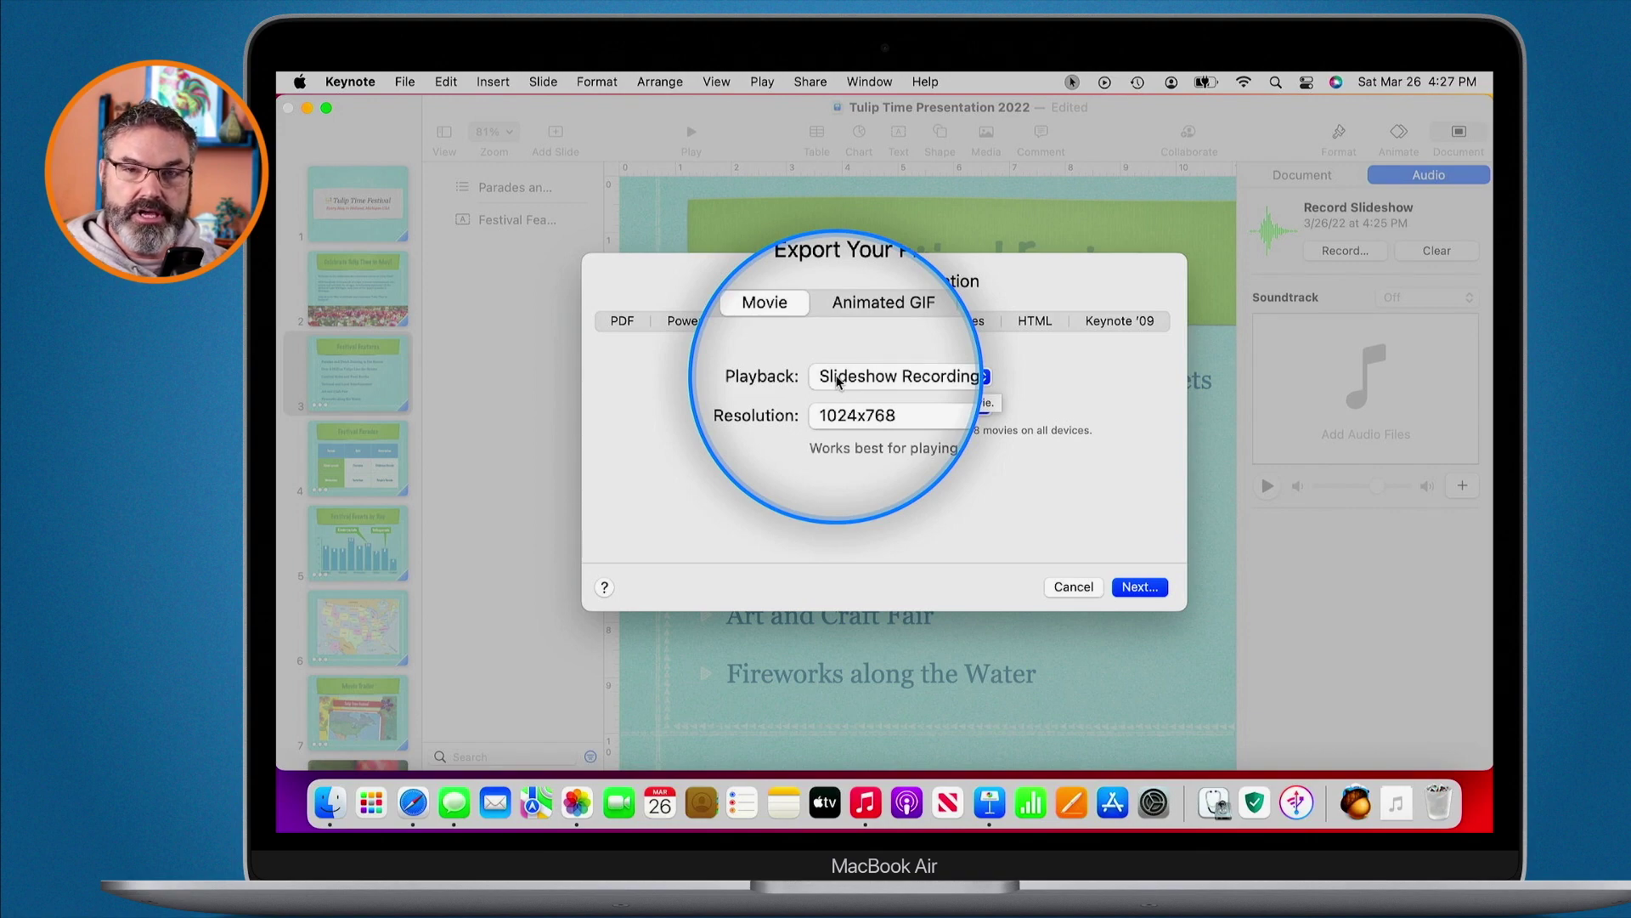
Step: Check the Playback menu's Self-Playing and Slideshow Recording choices, keeping Slideshow Recording at 1024x768
click(837, 378)
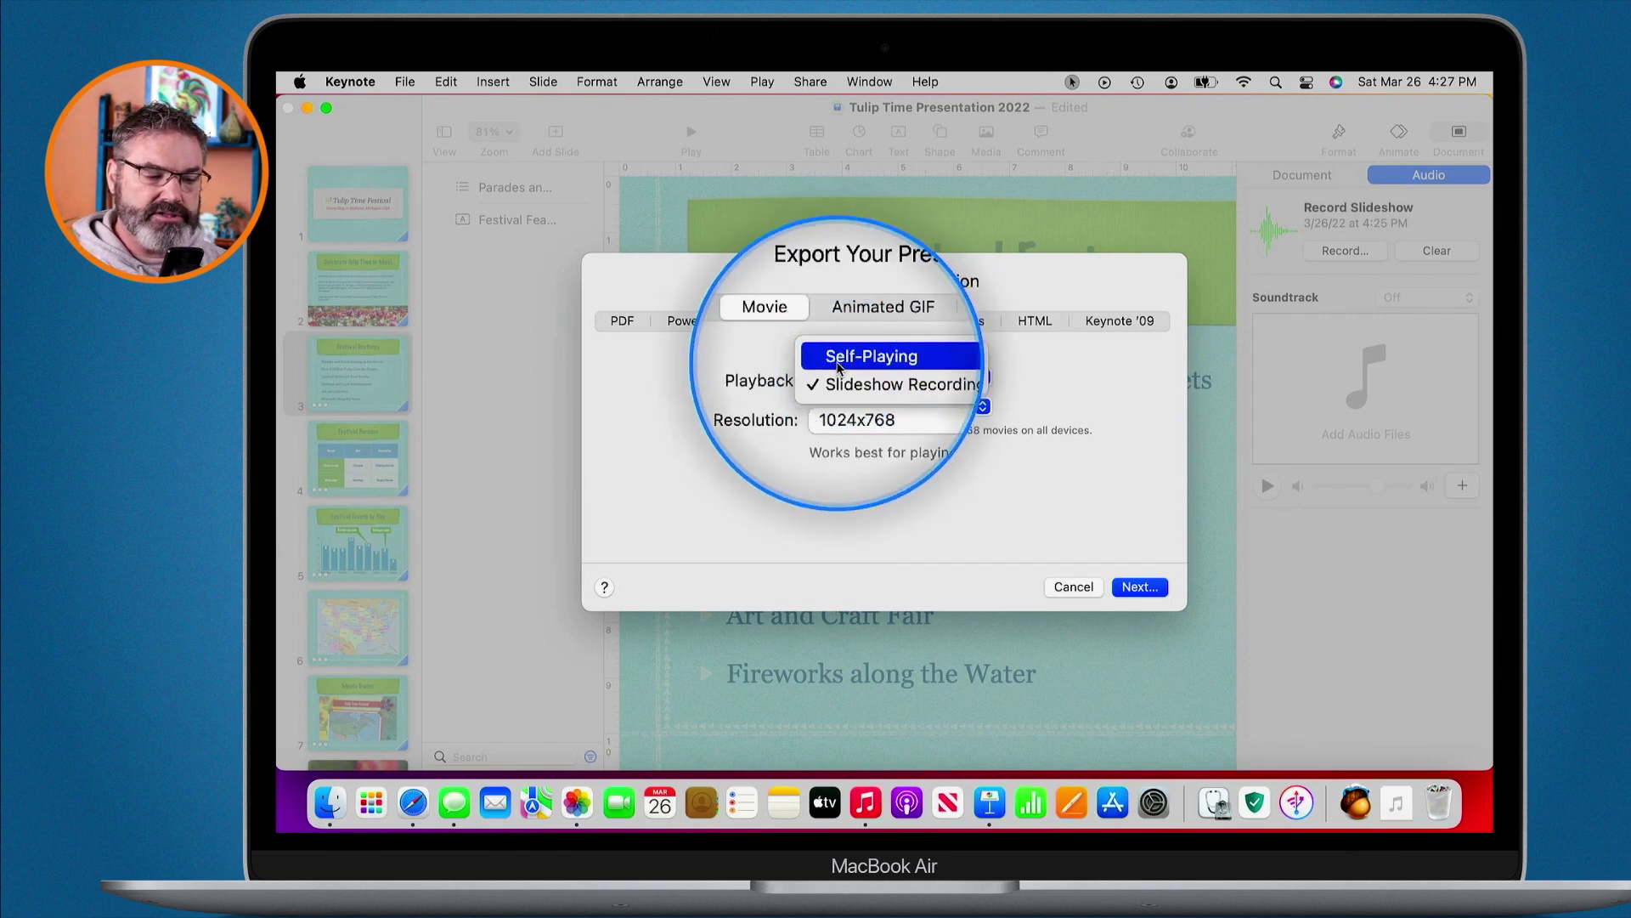